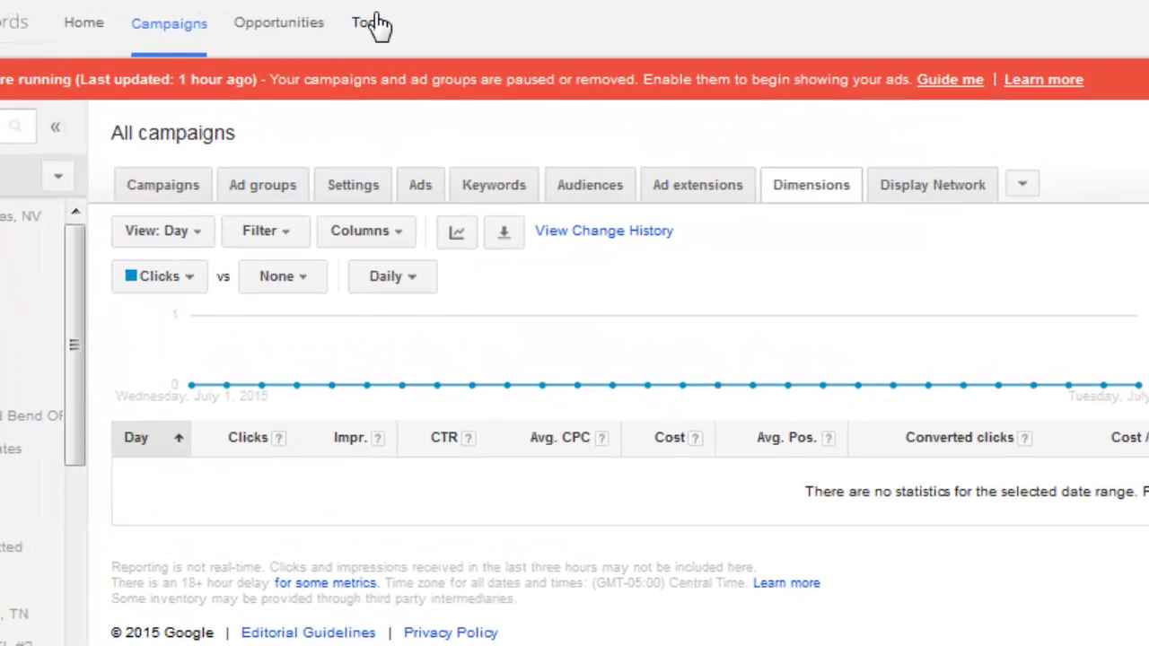
# - Open Keyword Planner's 'Search for new keywords using a phrase' form
pyautogui.click(374, 23)
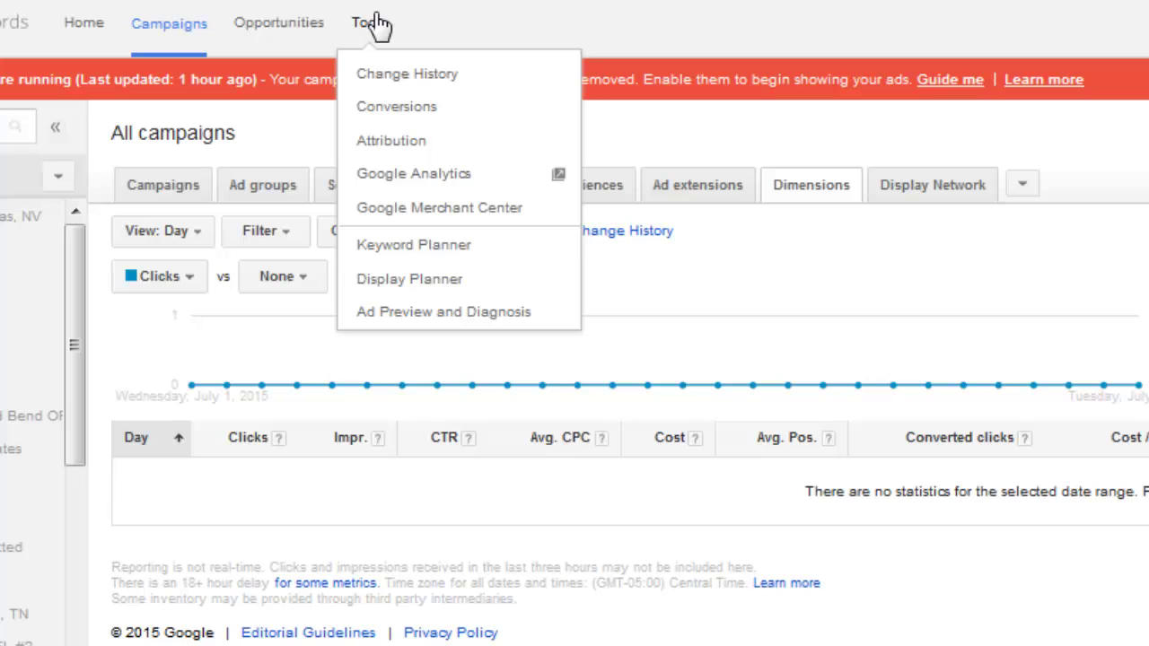
pyautogui.click(359, 259)
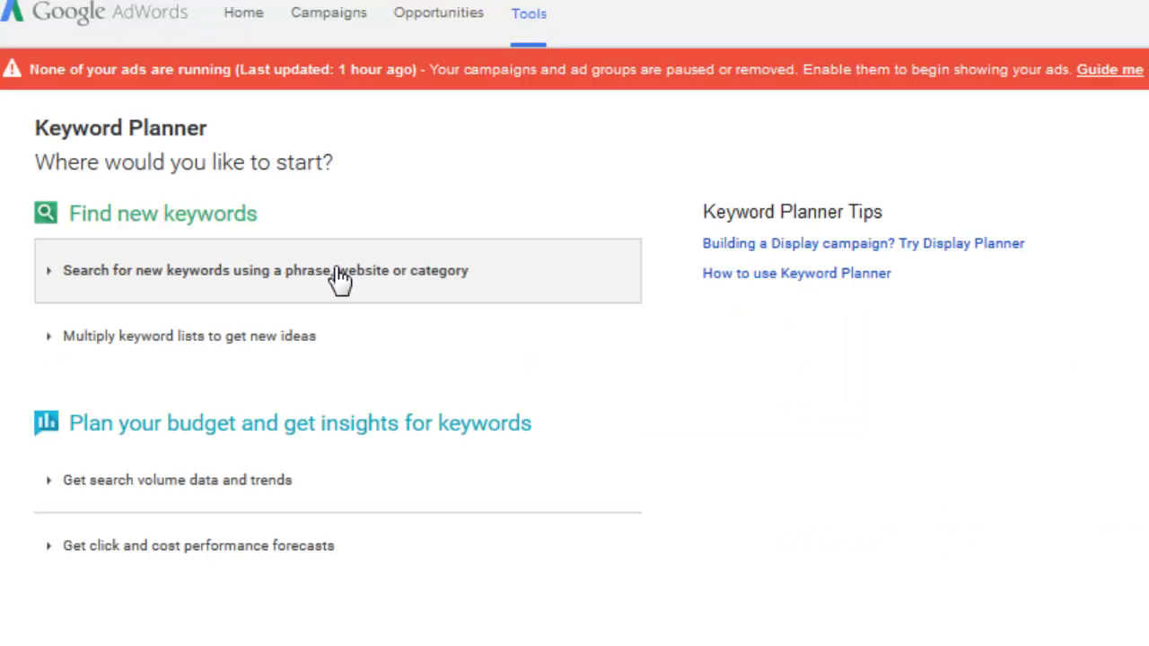
pyautogui.click(339, 279)
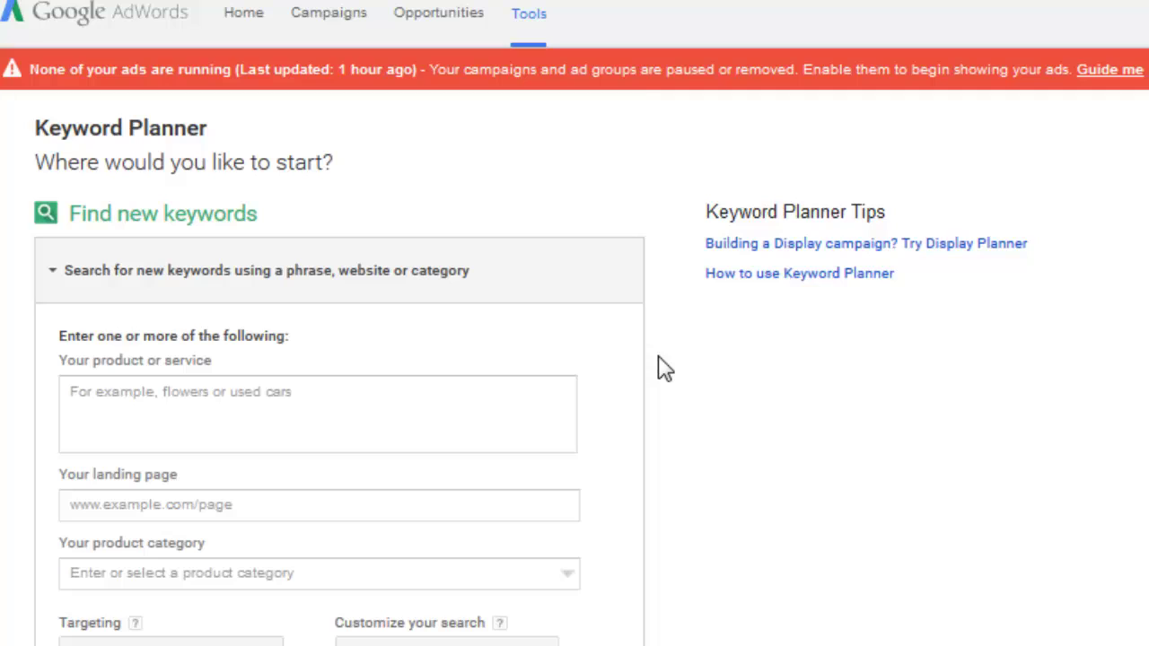
# - Paste the nine dental keywords, dental to teeth cleaning, into Your product or service
pyautogui.click(470, 390)
pyautogui.write('003466')
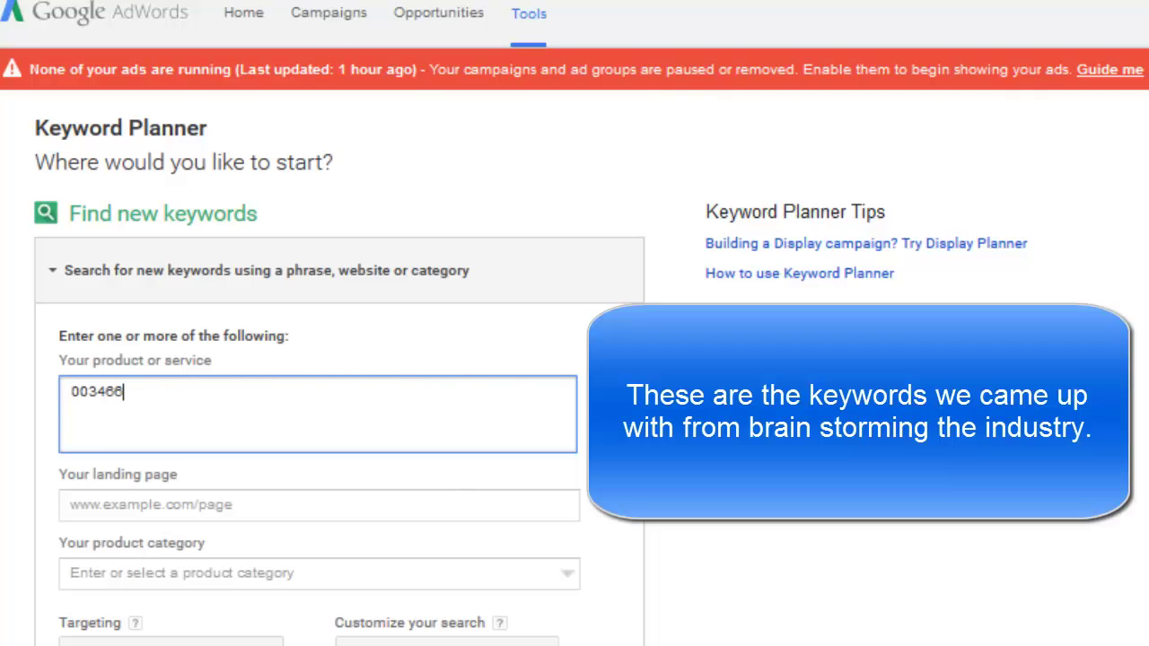
pyautogui.click(352, 406)
pyautogui.hotkey('ctrl', 'a')
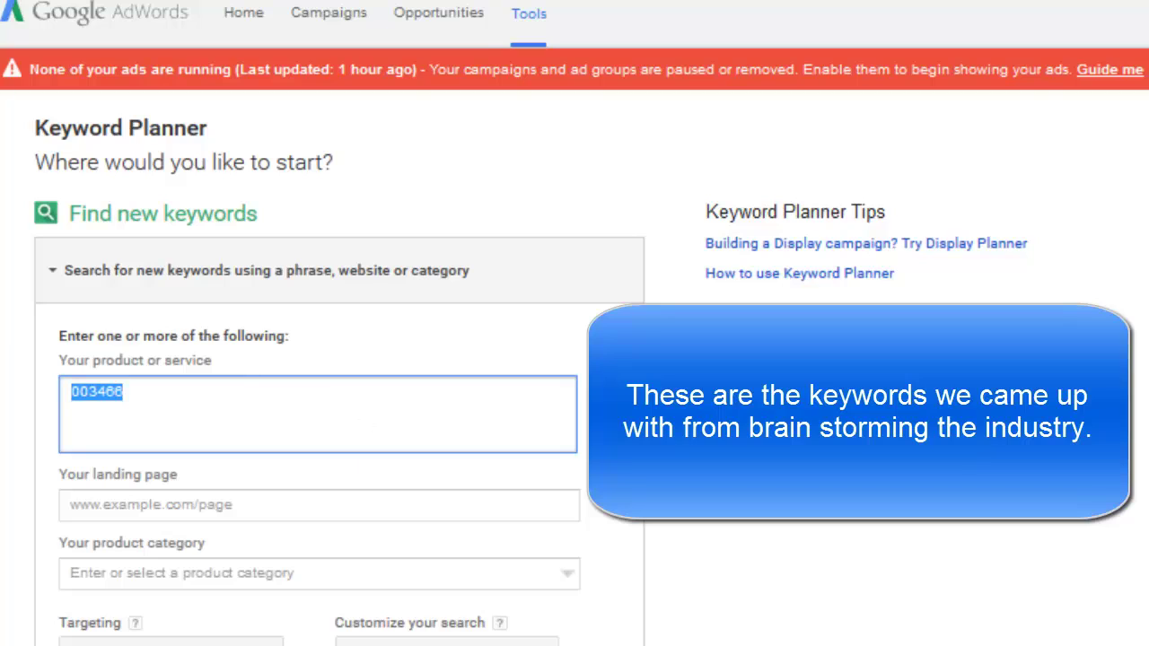
pyautogui.write('dental, dentist, emergency dental, cosmetic dental, kids odental, emergency dentist, children dentist, teeth whitening, teeth cleaning')
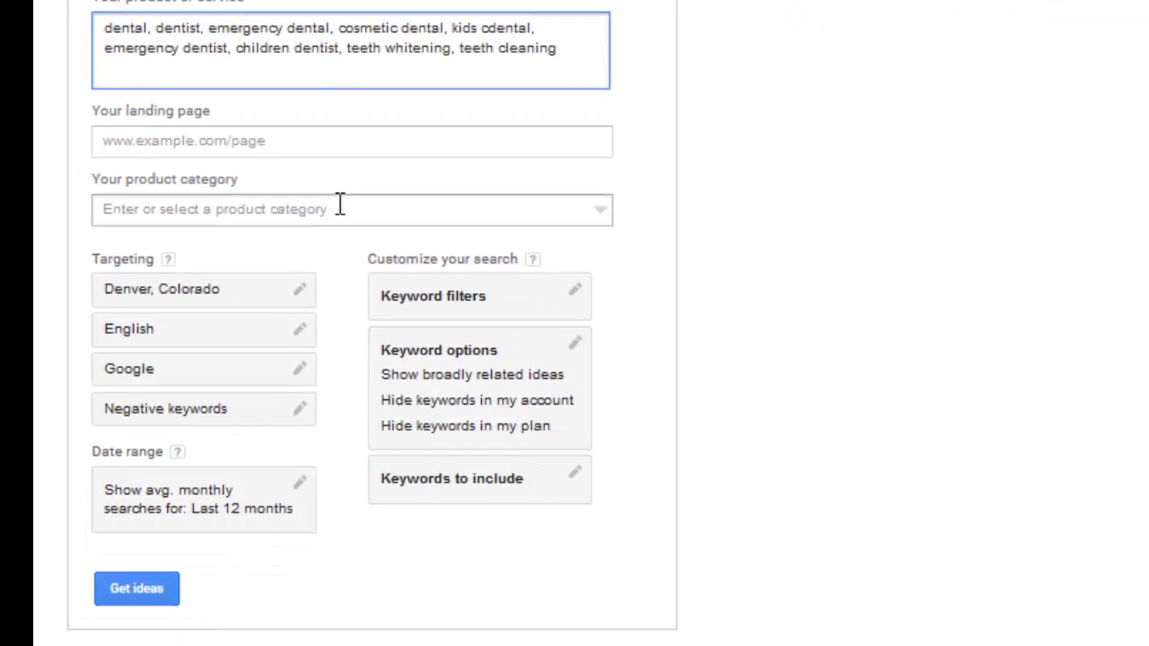
# - Get ideas and list individual keyword ideas, led by dentist at 2,900 searches and $13.56 bid
pyautogui.click(130, 597)
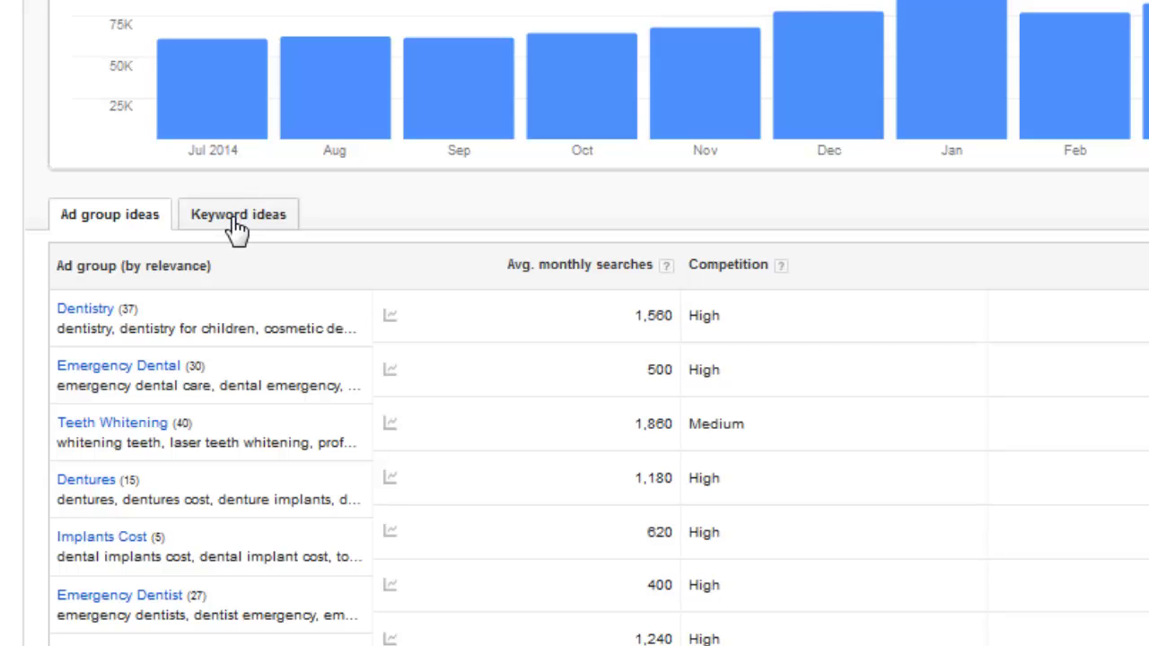
pyautogui.click(235, 220)
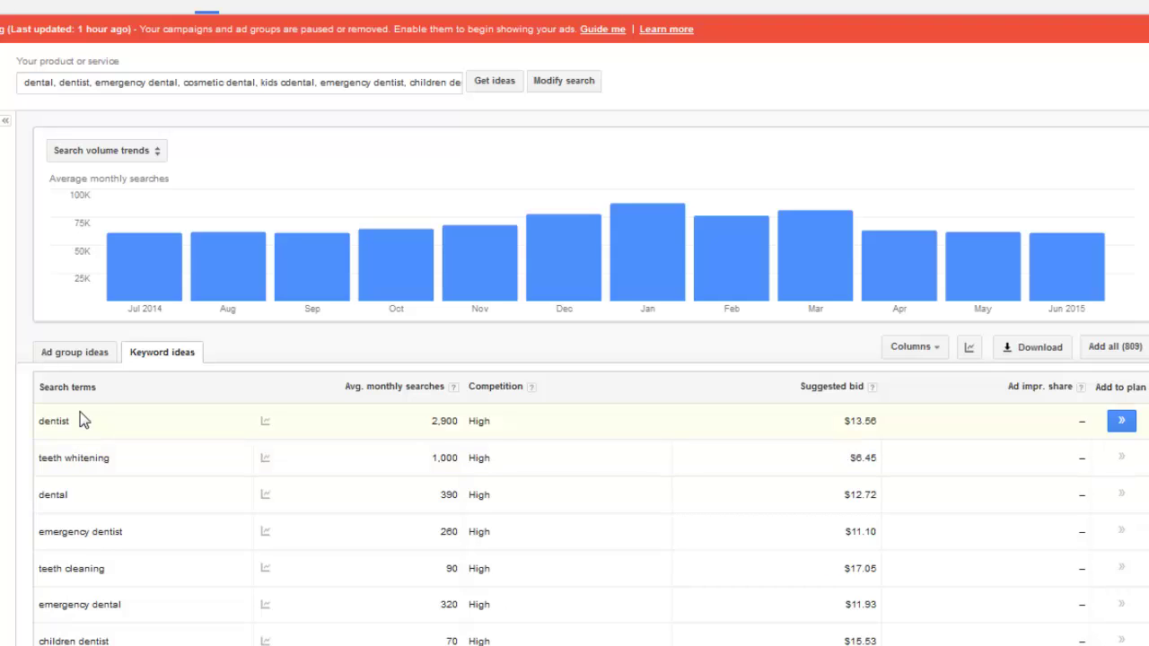
# - Highlight dentist's 2,900 monthly searches, then return to the 49 ad group ideas led by Dentistry
pyautogui.doubleClick(456, 419)
pyautogui.moveTo(458, 419)
pyautogui.mouseDown()
pyautogui.moveTo(461, 403)
pyautogui.moveTo(449, 446)
pyautogui.moveTo(458, 437)
pyautogui.mouseUp()
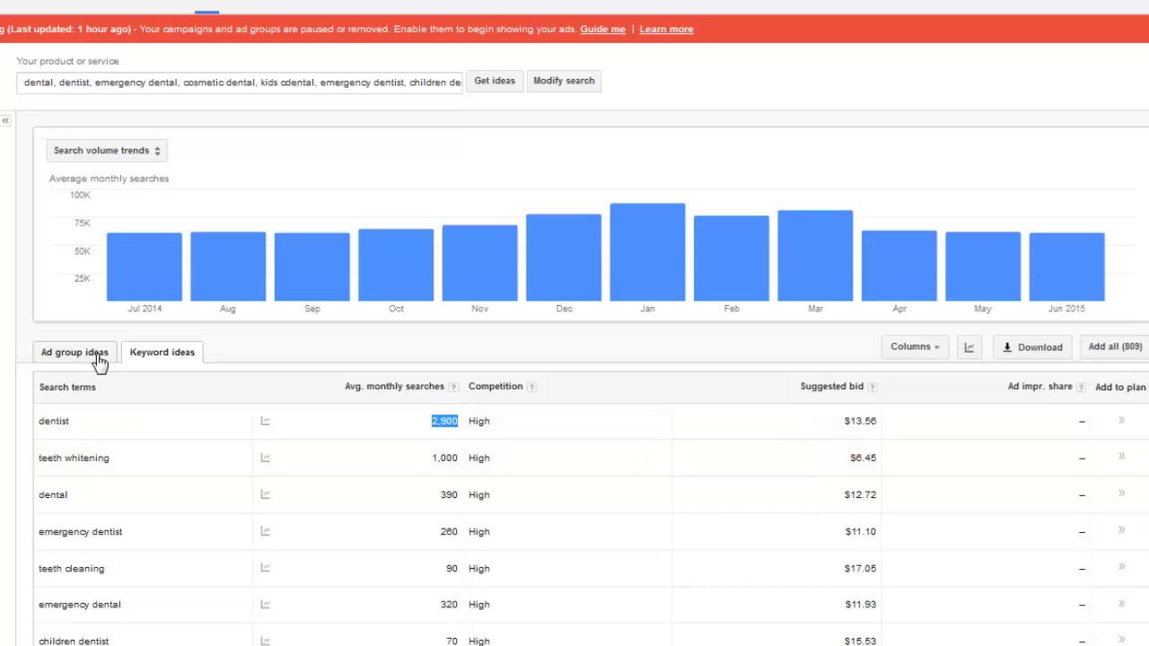
pyautogui.click(410, 332)
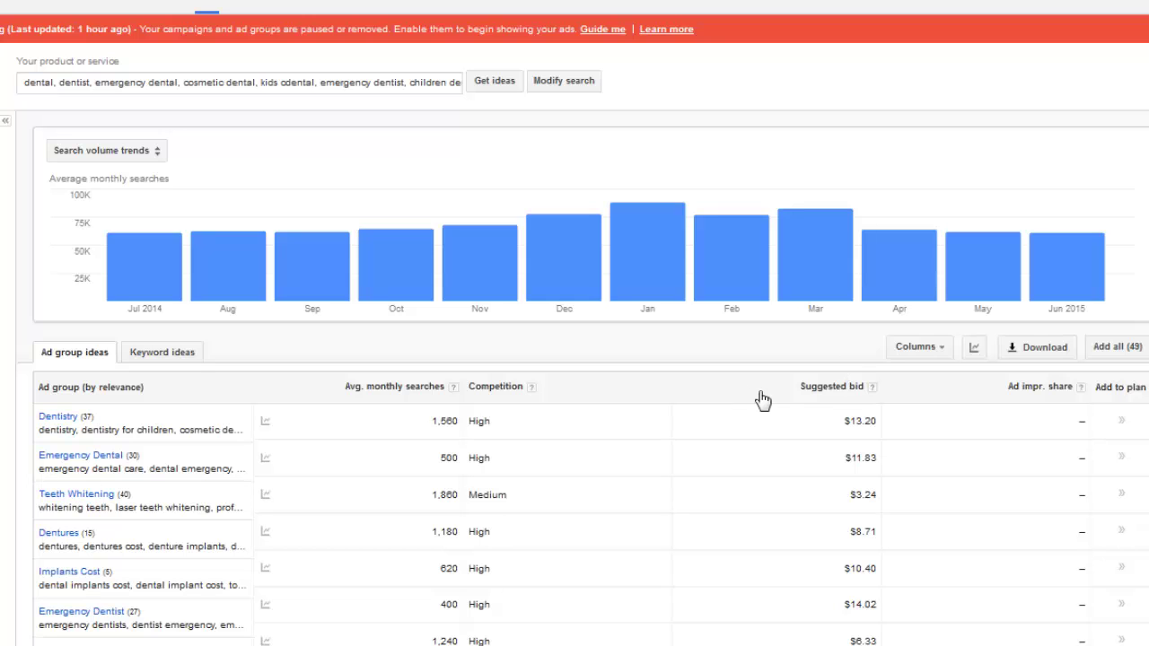
pyautogui.scroll(-1, 1028, 329)
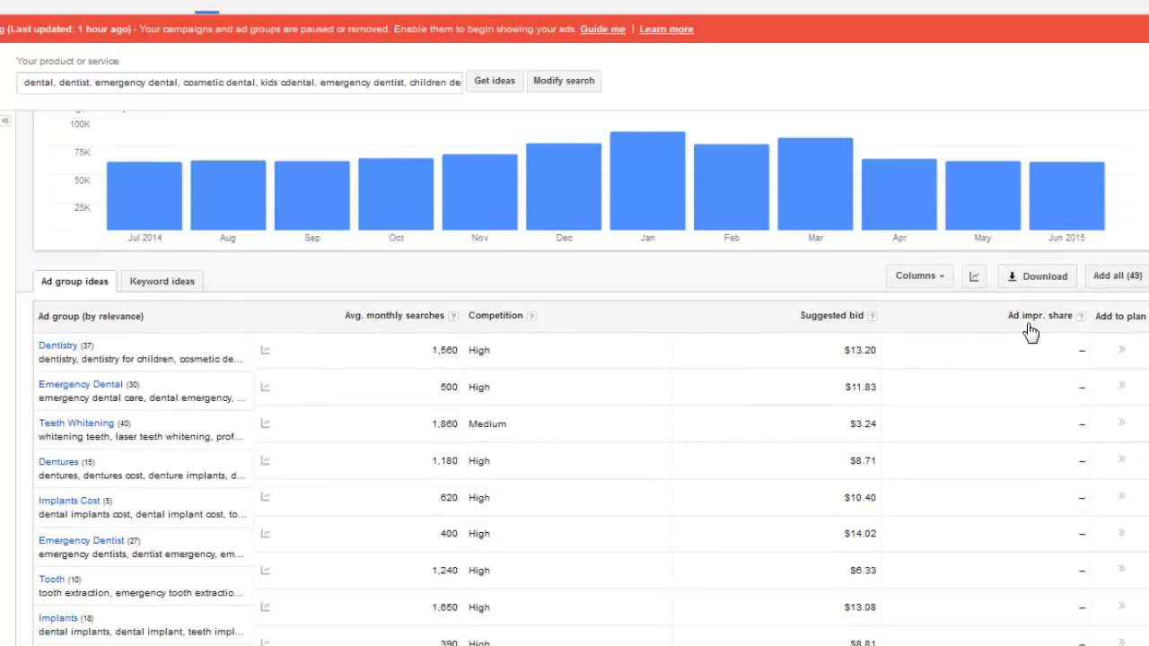
pyautogui.scroll(-1, 871, 341)
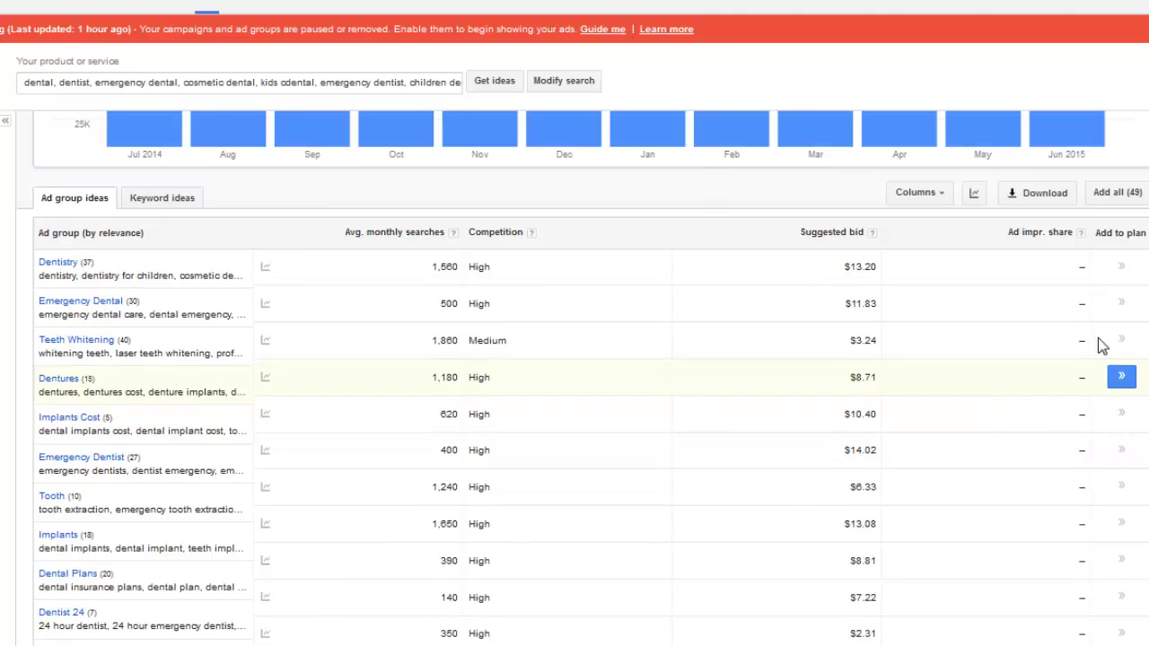
# - Add the Dentistry, Emergency Dental, Teeth Whitening and Dentures ad groups to the plan
pyautogui.click(1124, 271)
pyautogui.click(1122, 271)
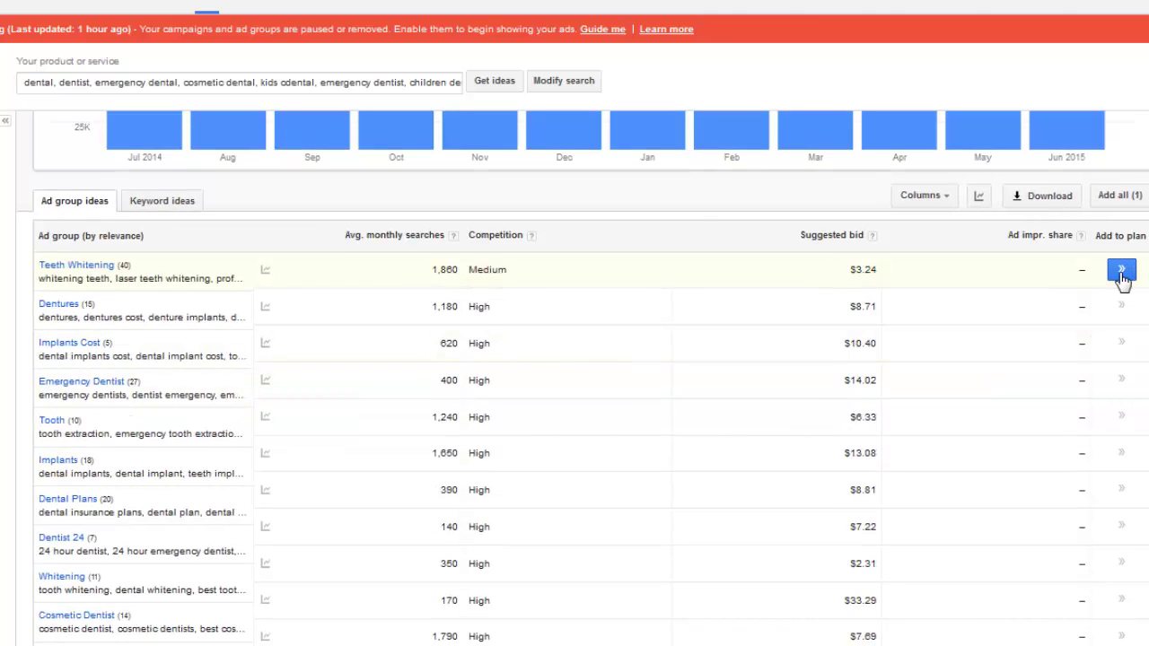
pyautogui.click(1122, 271)
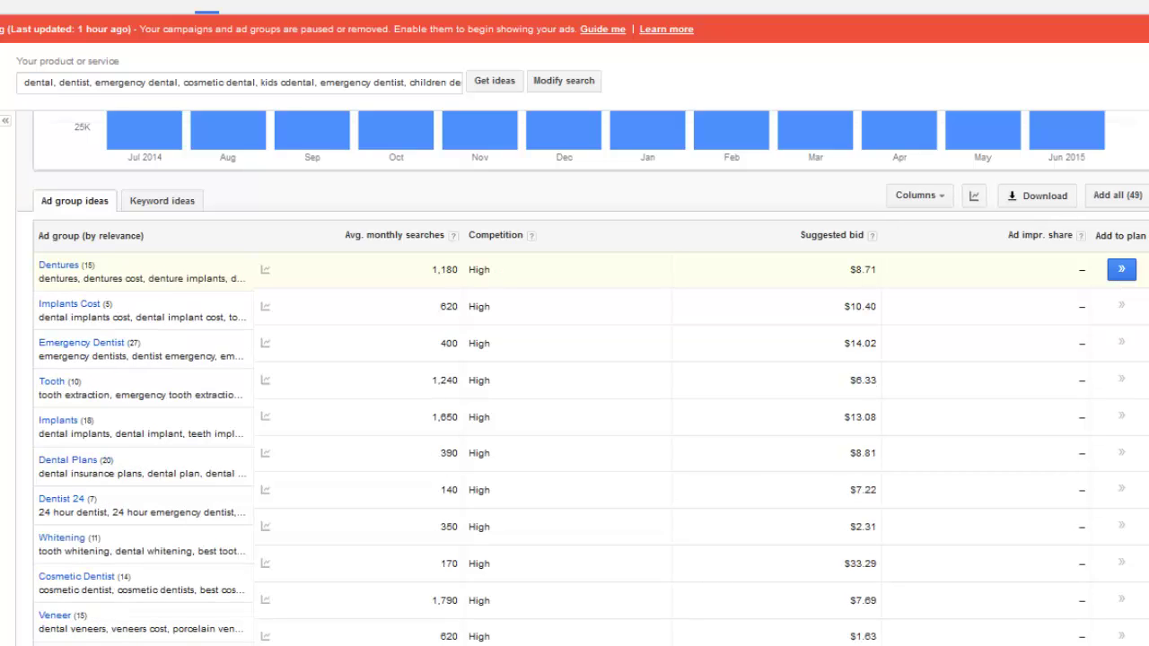
pyautogui.click(1122, 271)
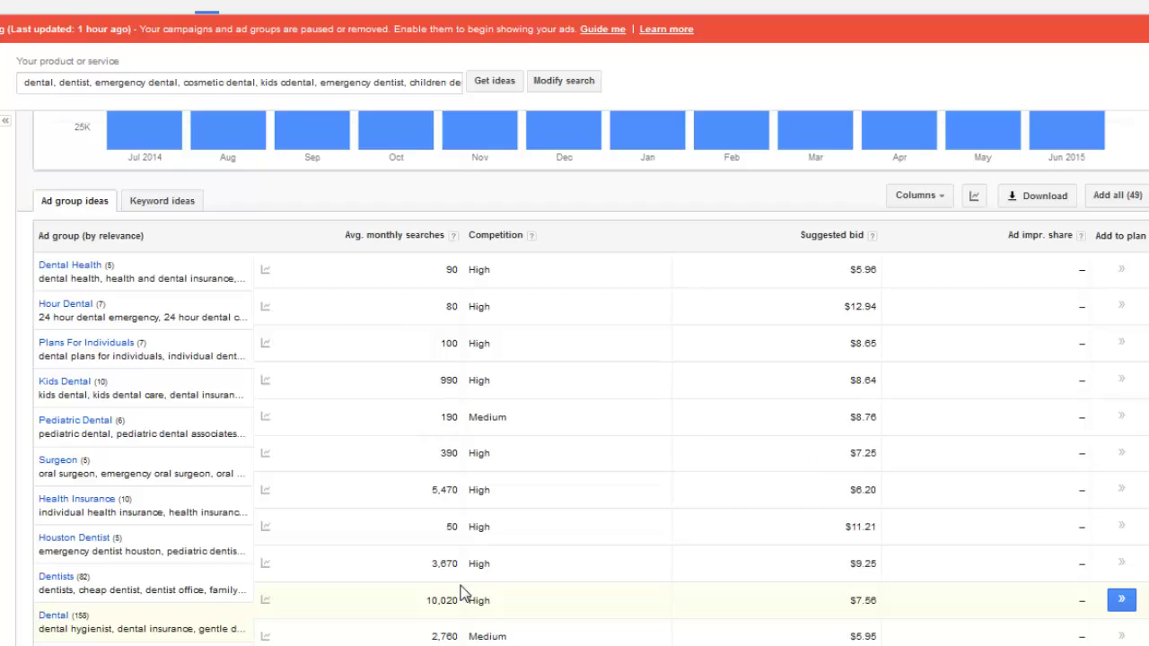
pyautogui.moveTo(112, 547)
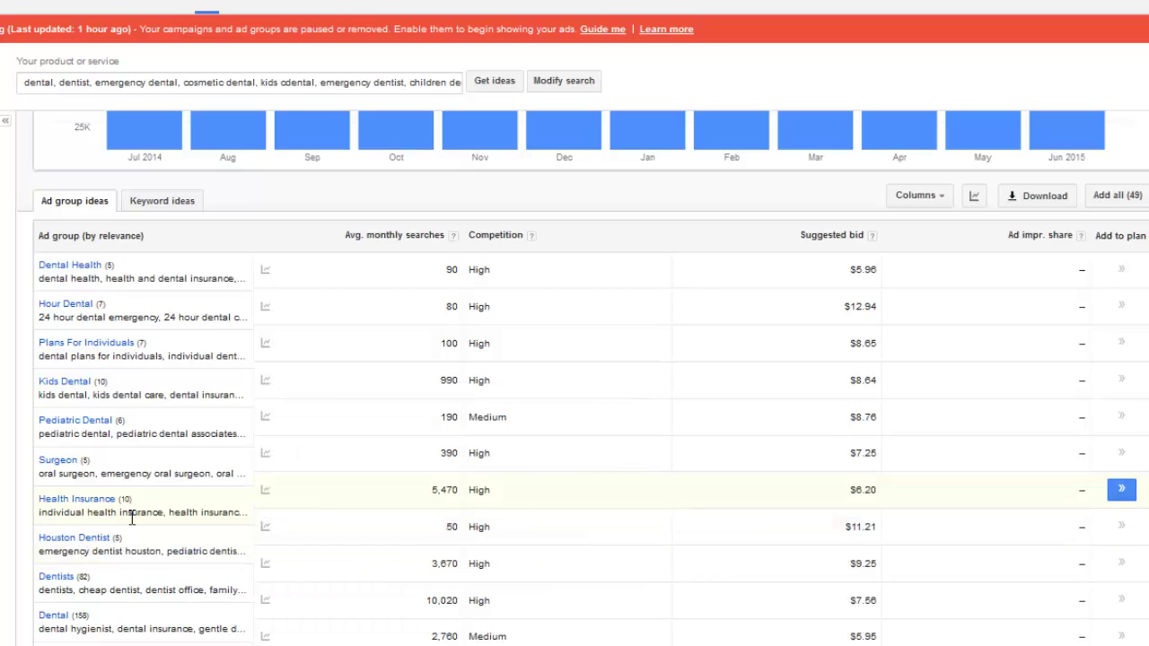
# - Highlight the individual health insurance keyword text and switch windows toward the plan CSV download
pyautogui.moveTo(162, 512); pyautogui.dragTo(39, 515)
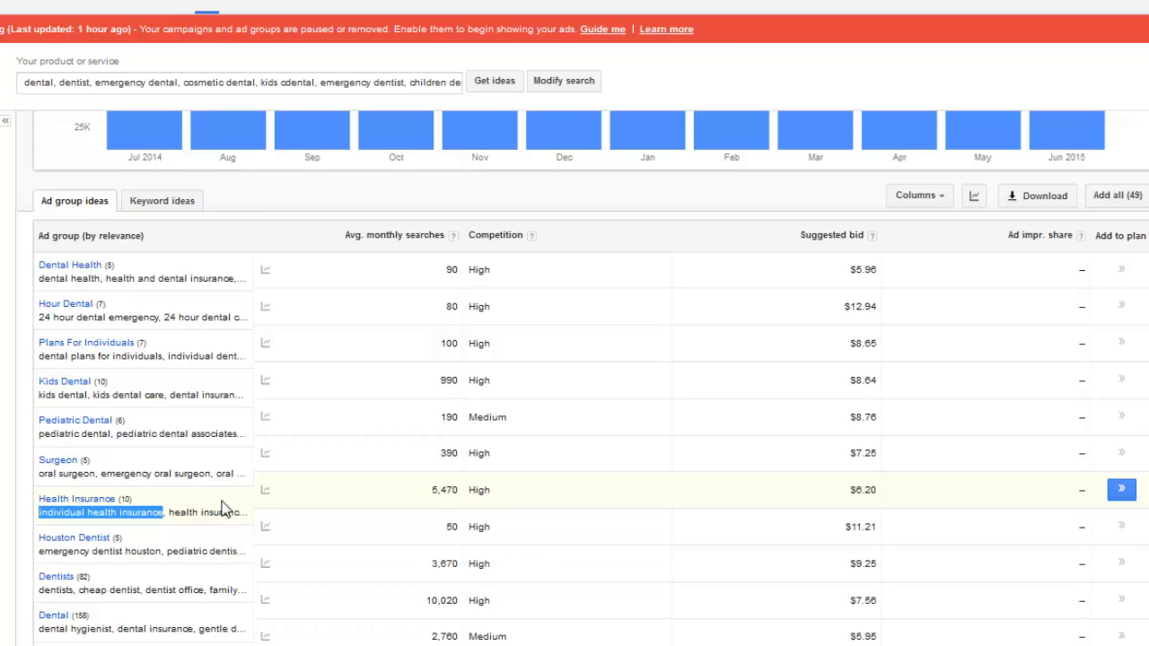
pyautogui.hotkey('alt', 'Tab')
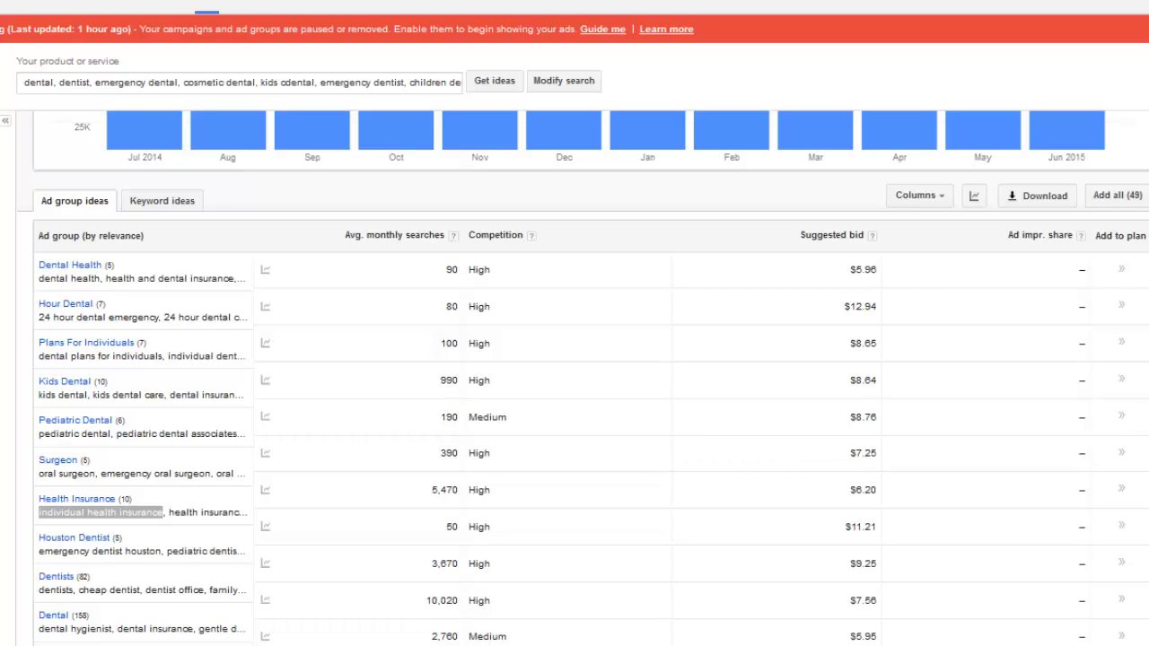
pyautogui.moveTo(1008, 259)
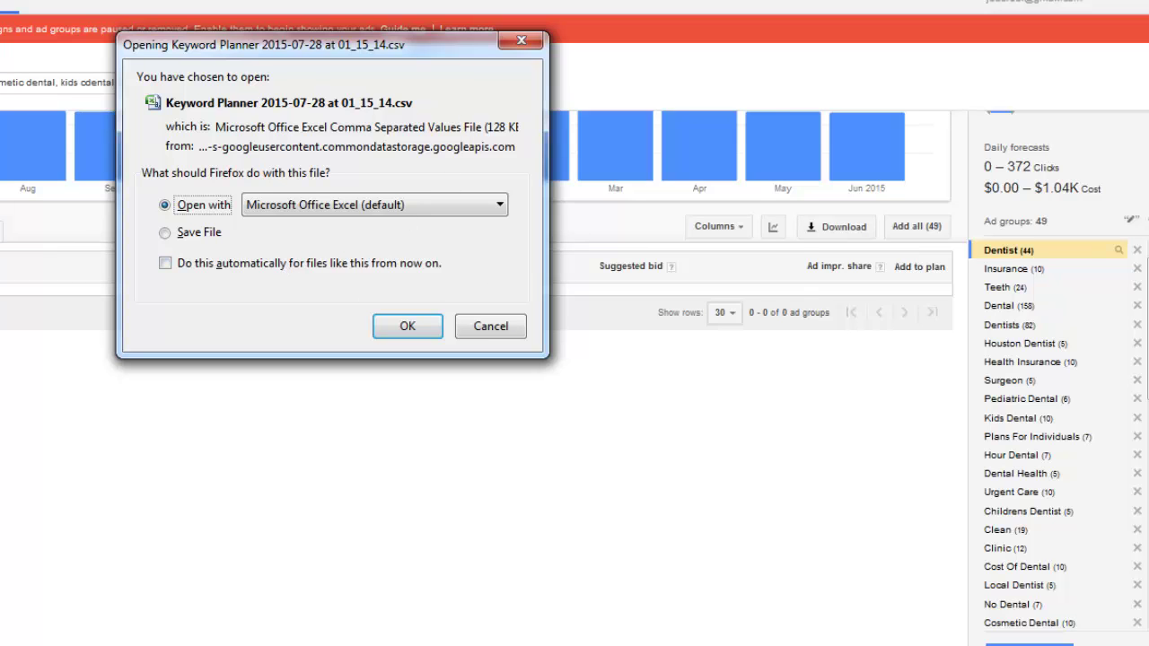
# - Open the keyword CSV in Excel, widen columns A and J, and select the first Dentistry cells
pyautogui.press('Return')
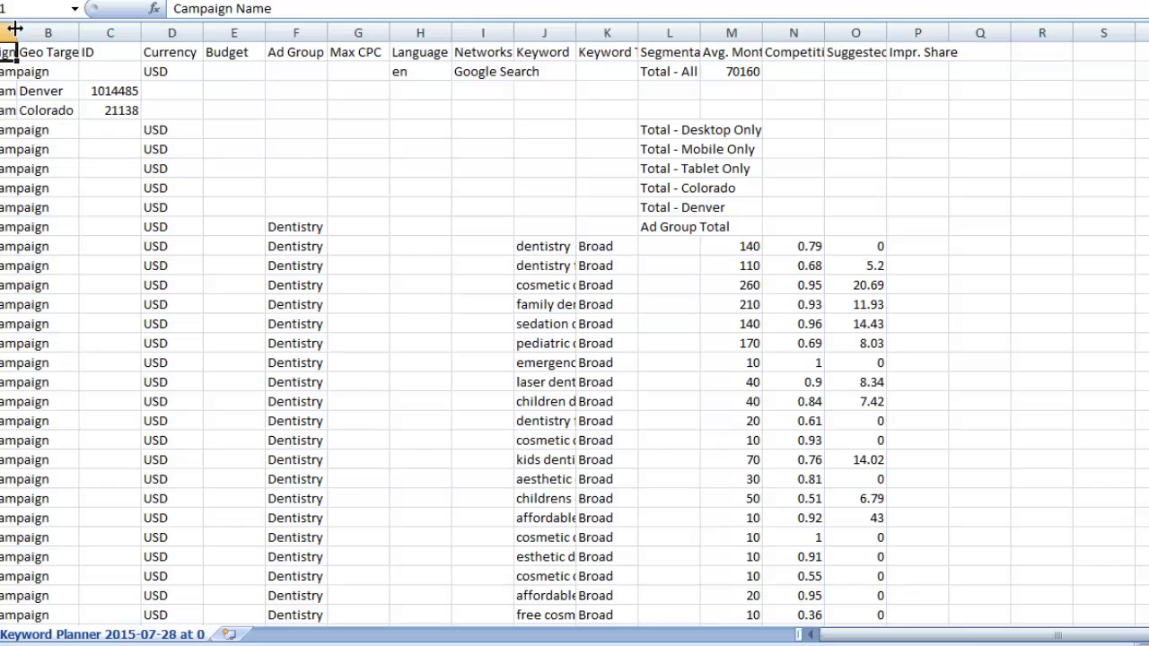
pyautogui.moveTo(14, 29); pyautogui.dragTo(60, 28)
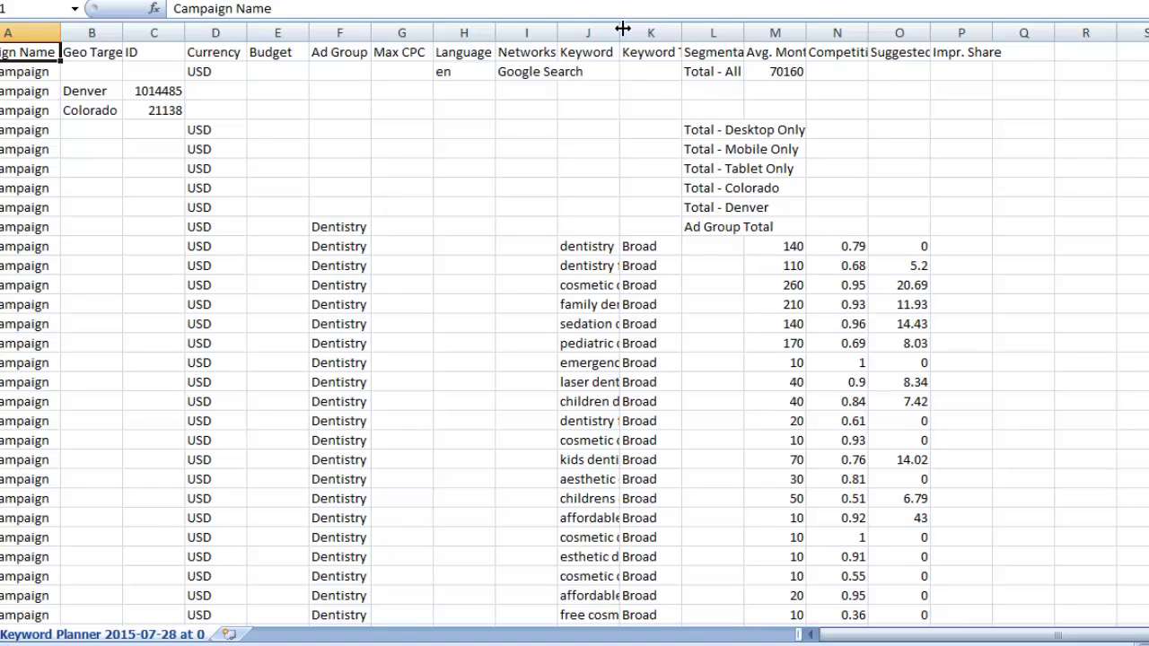
pyautogui.moveTo(620, 29); pyautogui.dragTo(724, 27)
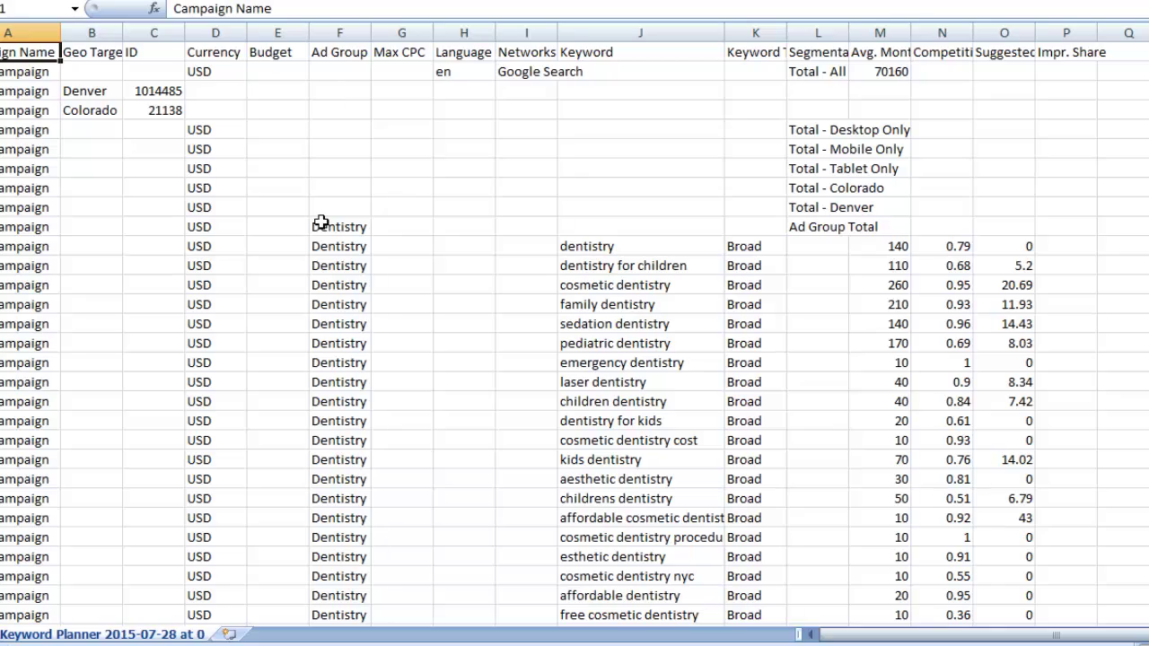
pyautogui.moveTo(321, 226); pyautogui.dragTo(318, 304)
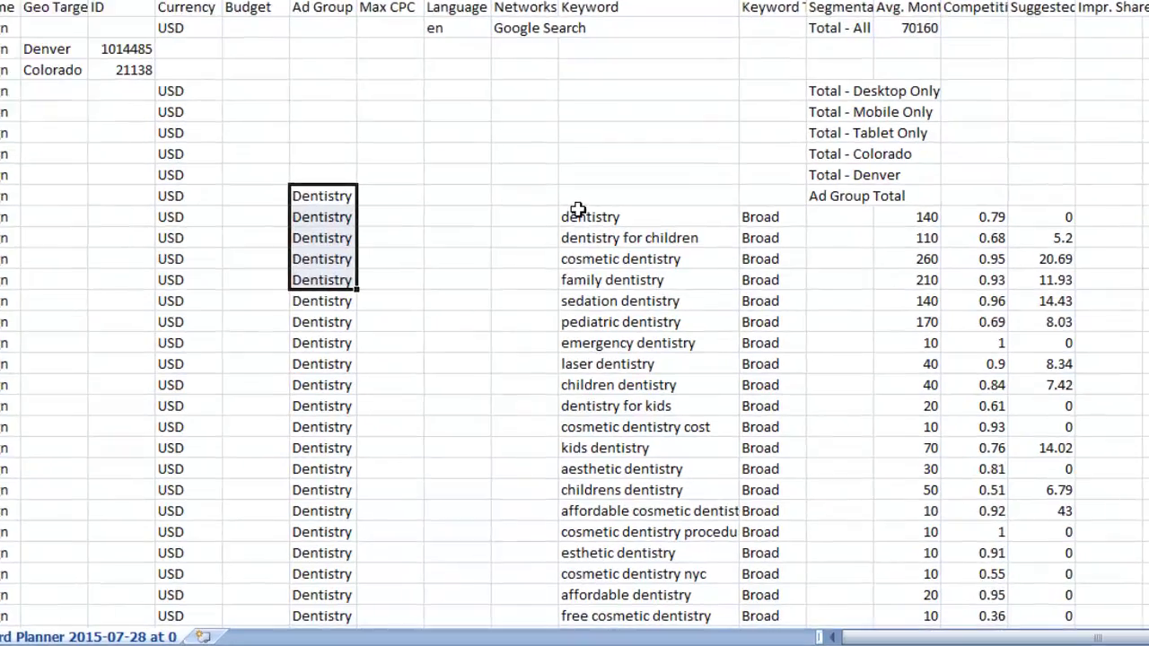
pyautogui.moveTo(577, 210); pyautogui.dragTo(598, 418)
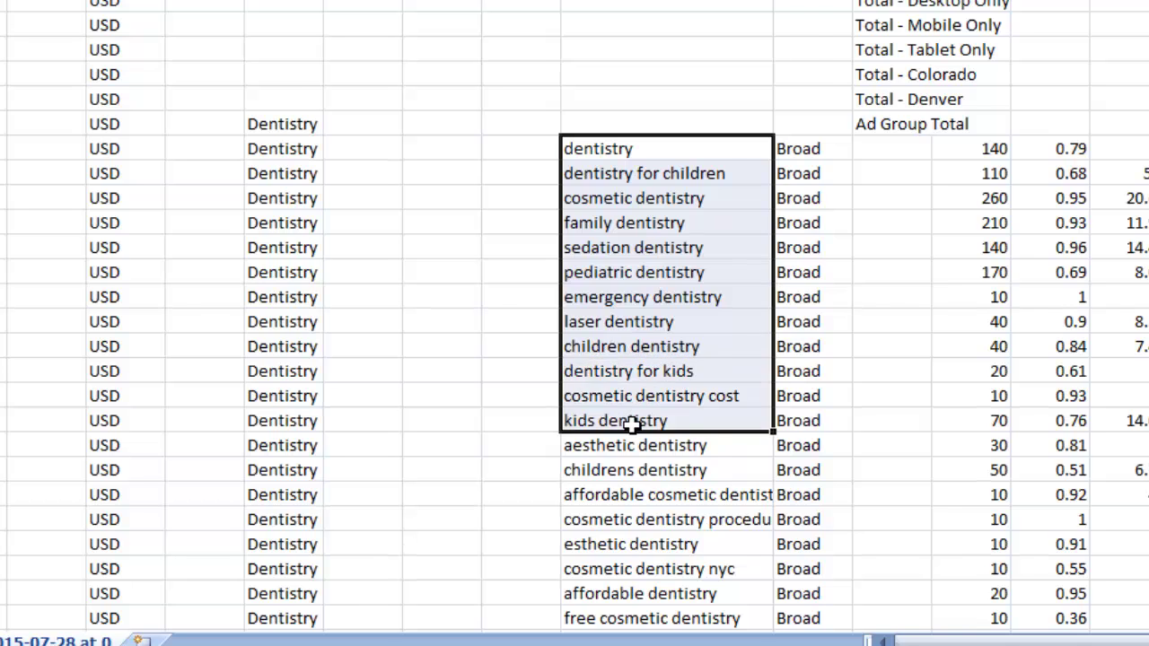
# - Copy the keyword and match type columns and autofit the keyword column width
pyautogui.scroll(-8, 598, 418)
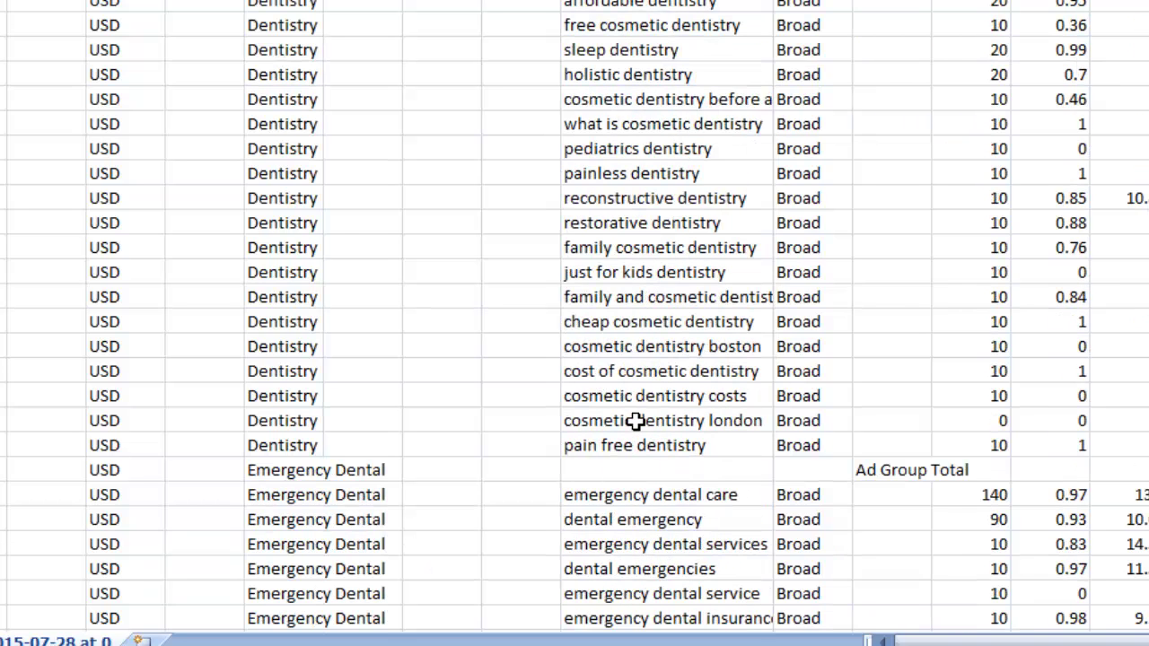
pyautogui.scroll(-4, 656, 129)
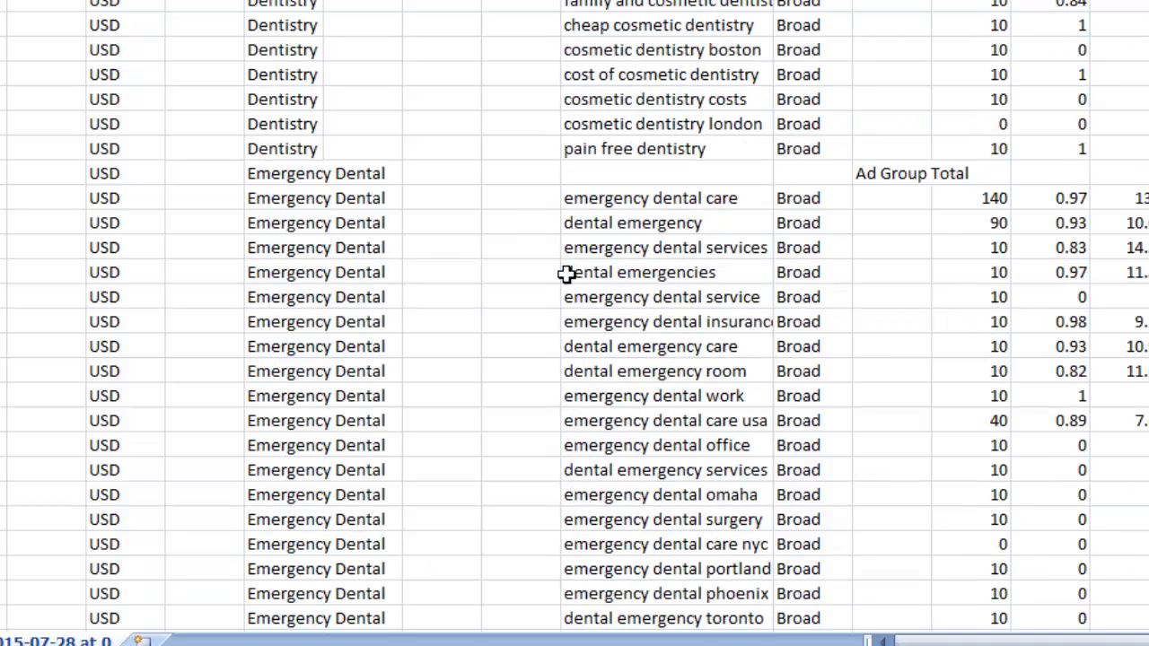
pyautogui.scroll(-9, 629, 244)
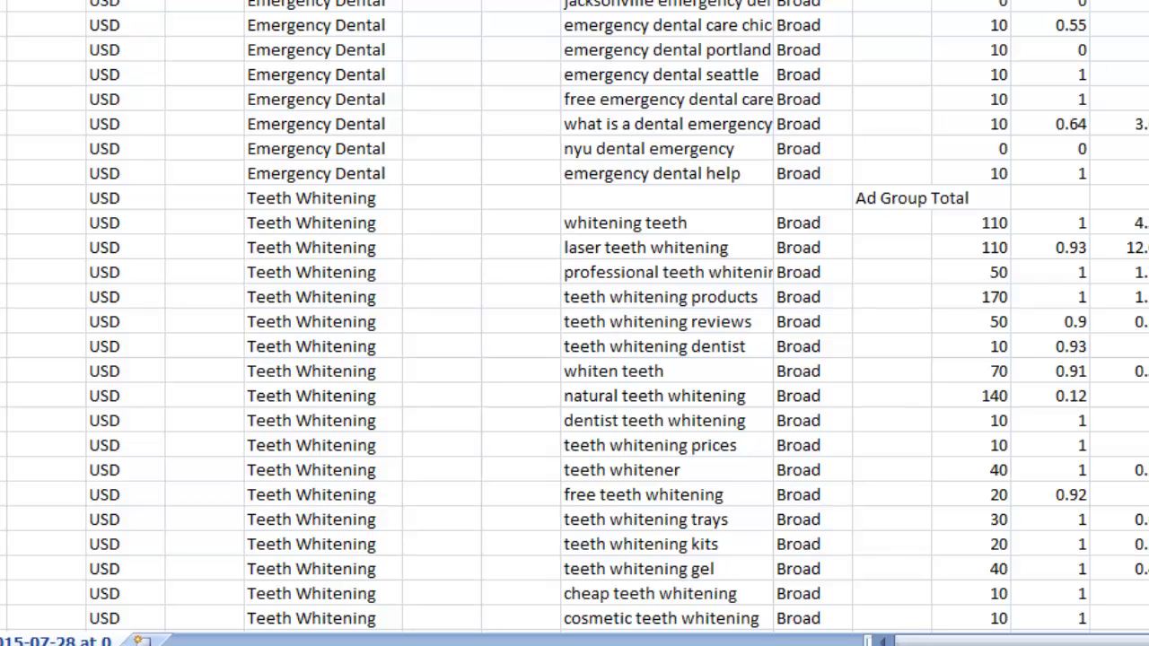
pyautogui.hotkey('ctrl', 'c')
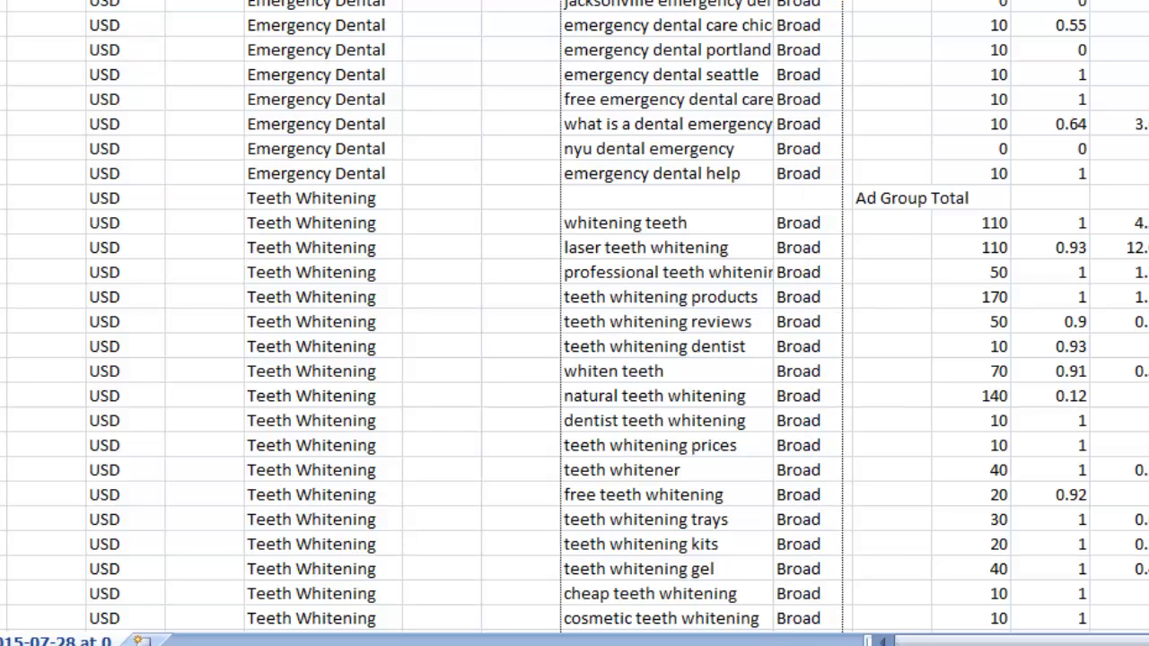
pyautogui.hotkey('alt', 'h')
pyautogui.press('o')
pyautogui.press('i')
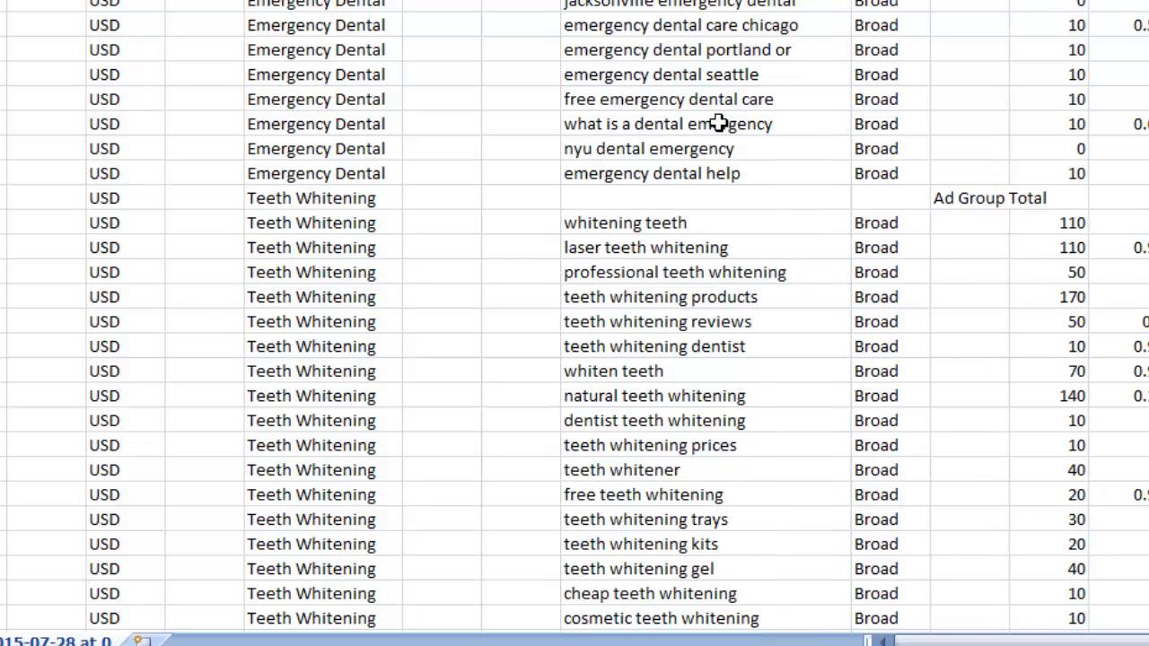
# - Copy the emergency dental omaha keyword cell
pyautogui.scroll(4, 718, 124)
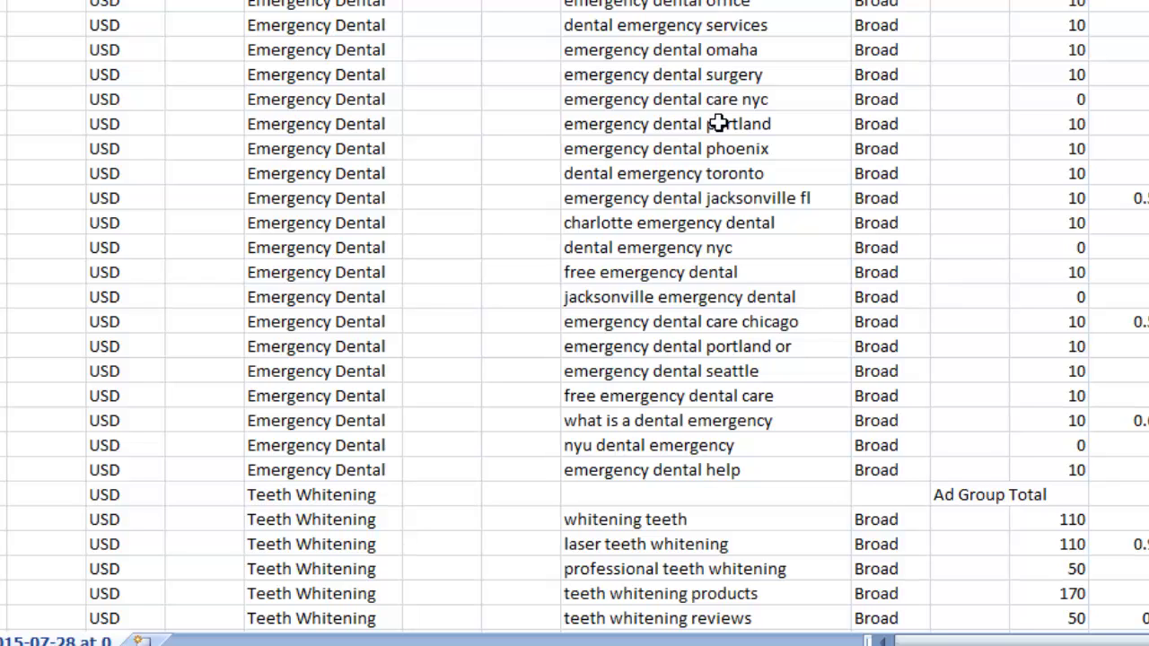
pyautogui.click(767, 49)
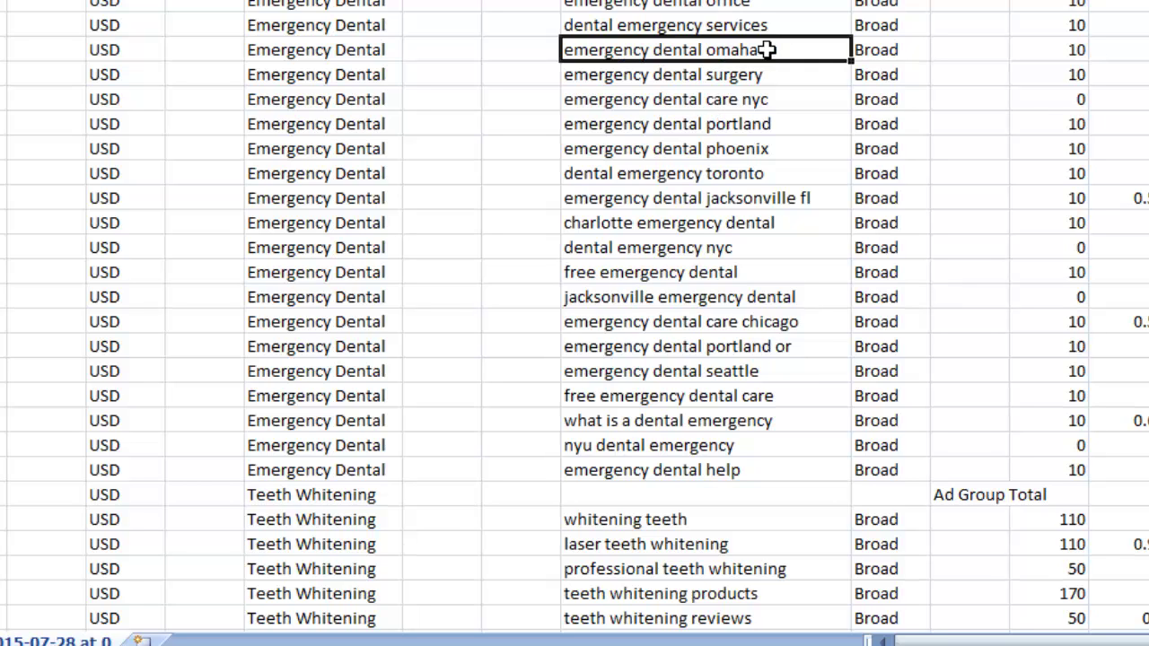
pyautogui.hotkey('ctrl', 'c')
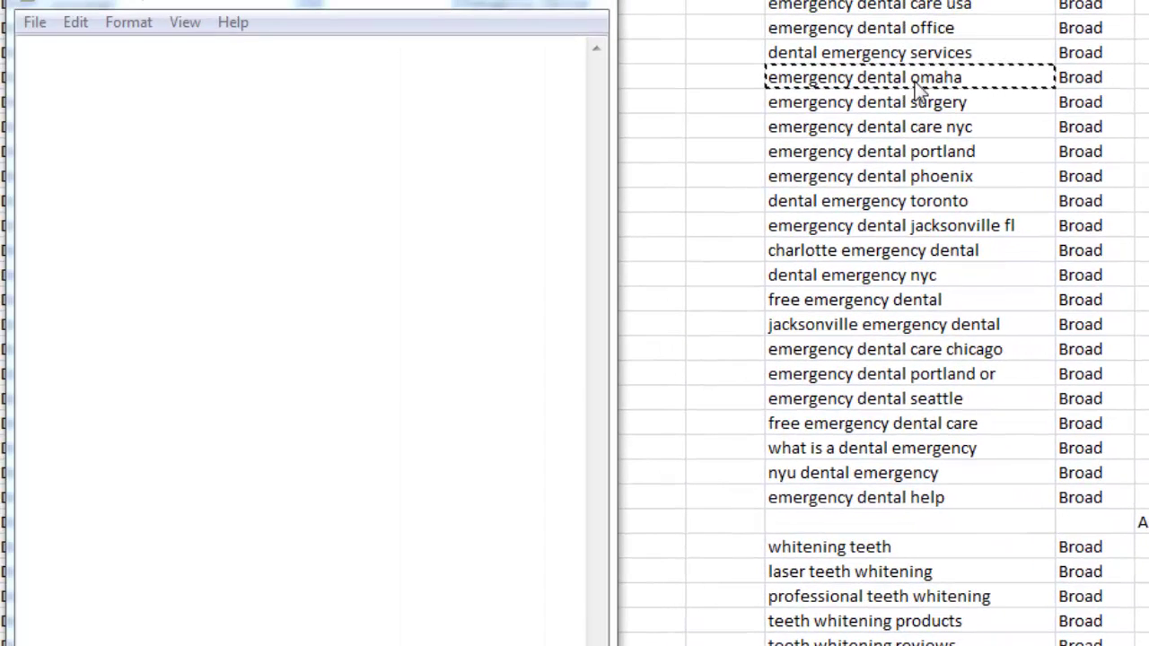
# - Paste emergency dental omaha into Notepad and delete that keyword from the Excel sheet
pyautogui.click(420, 112)
pyautogui.hotkey('ctrl', 'v')
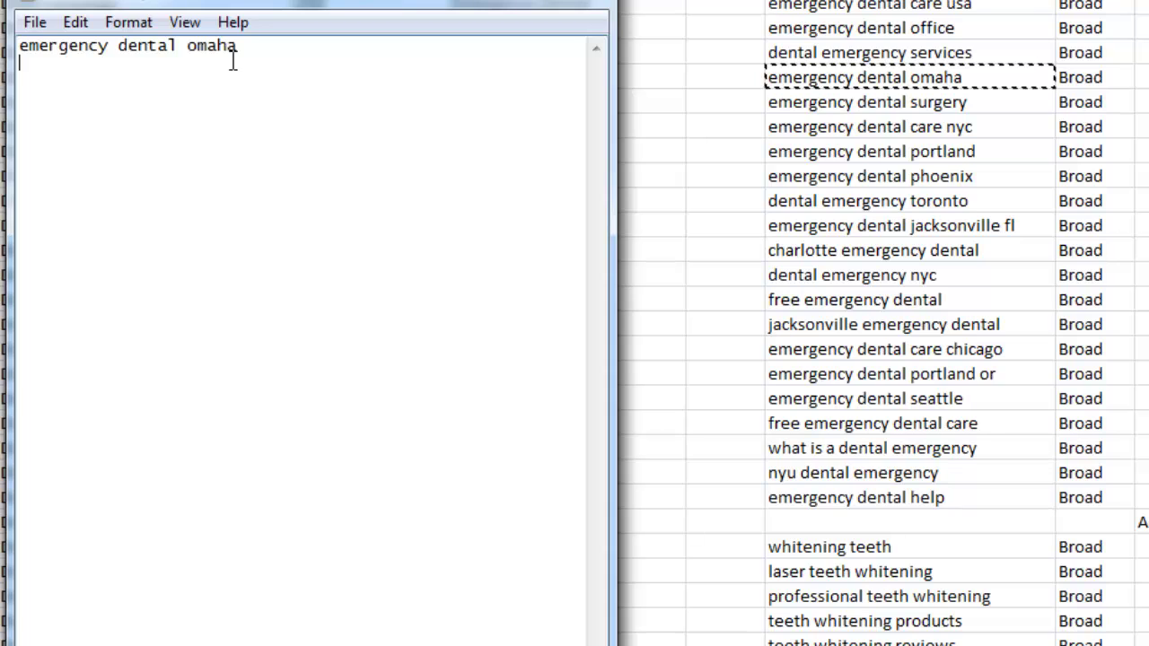
pyautogui.moveTo(239, 45)
pyautogui.mouseDown()
pyautogui.moveTo(221, 32)
pyautogui.moveTo(228, 41)
pyautogui.mouseUp()
pyautogui.click(902, 75)
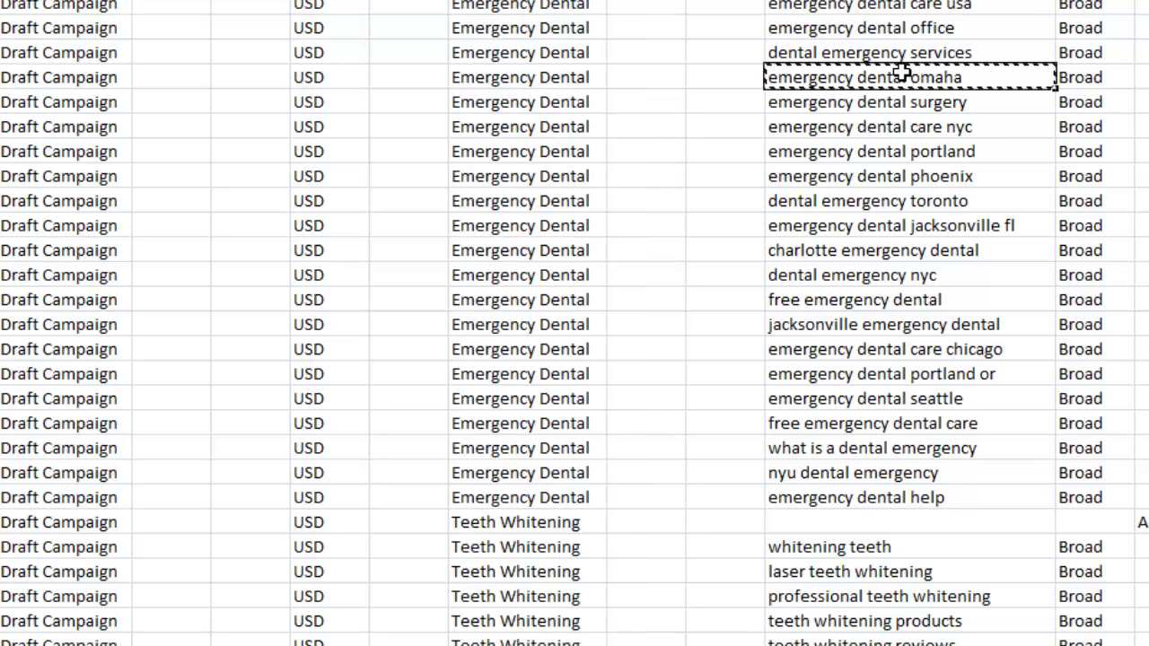
pyautogui.press('Delete')
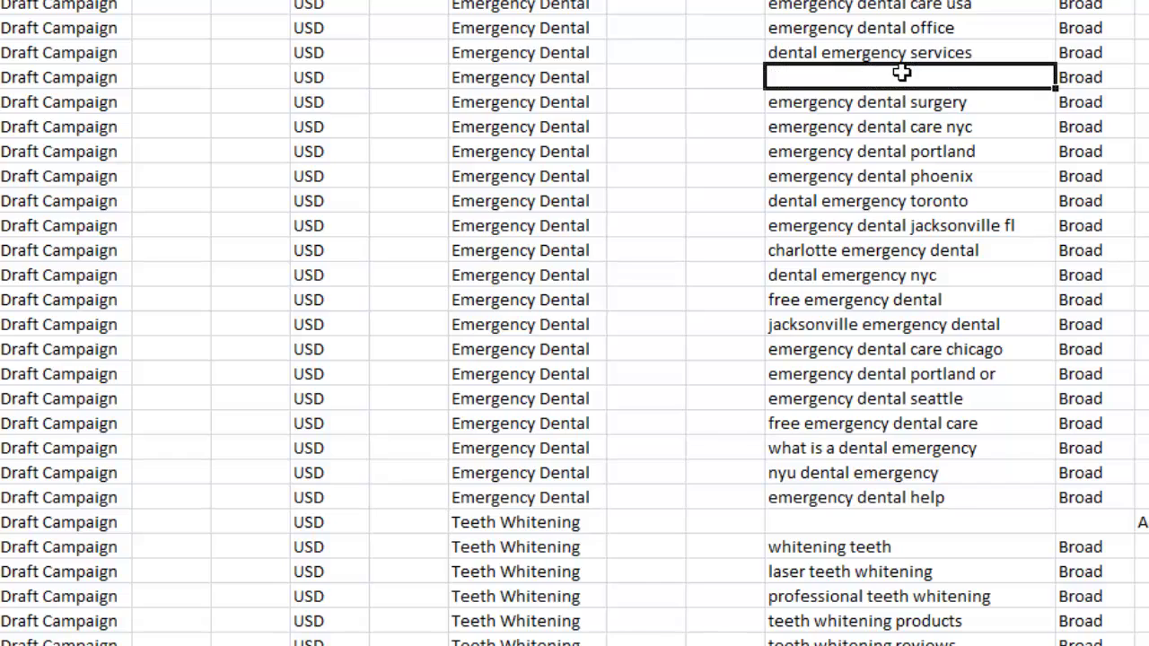
pyautogui.hotkey('alt', 'Tab')
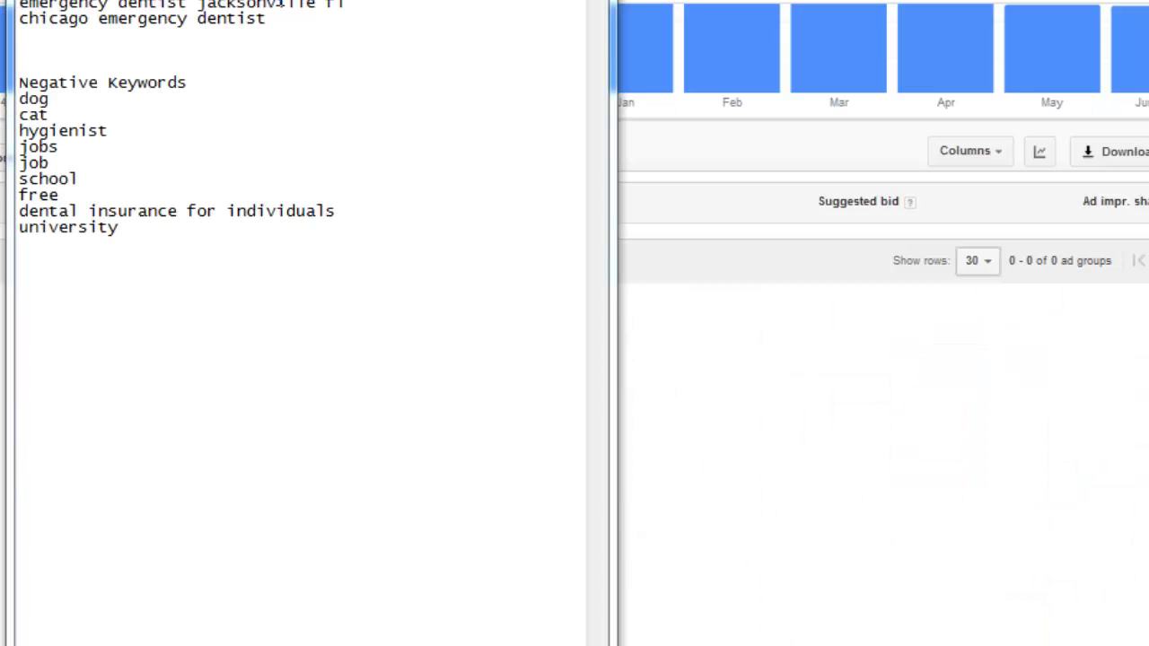
pyautogui.moveTo(268, 18); pyautogui.dragTo(270, 0)
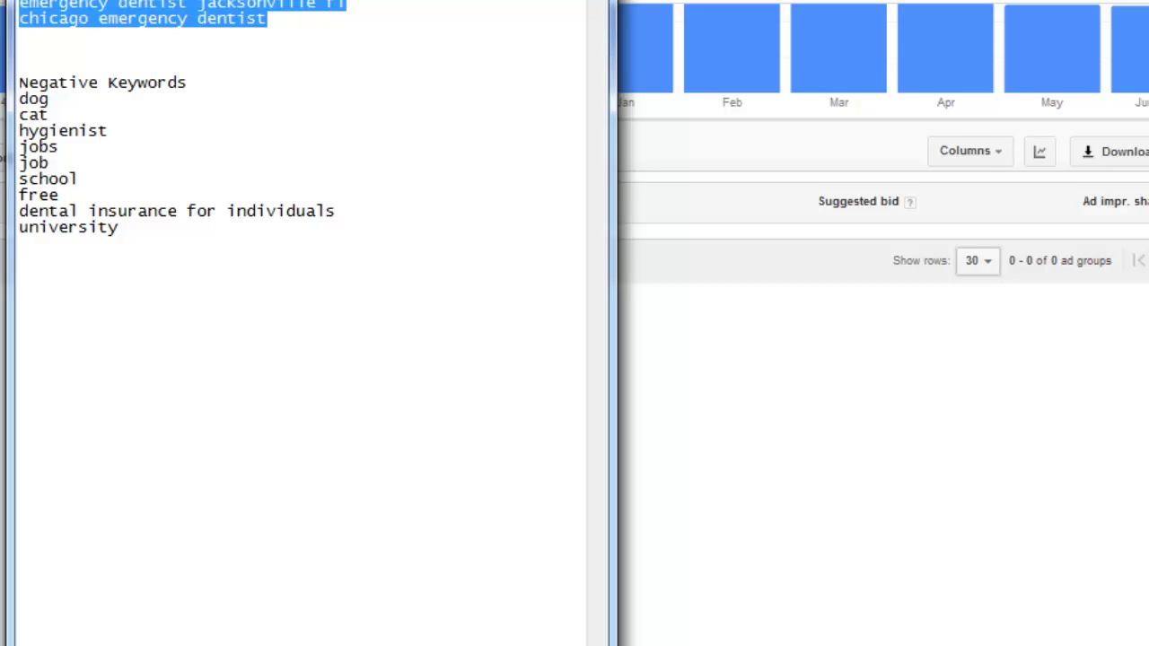
pyautogui.click(48, 0)
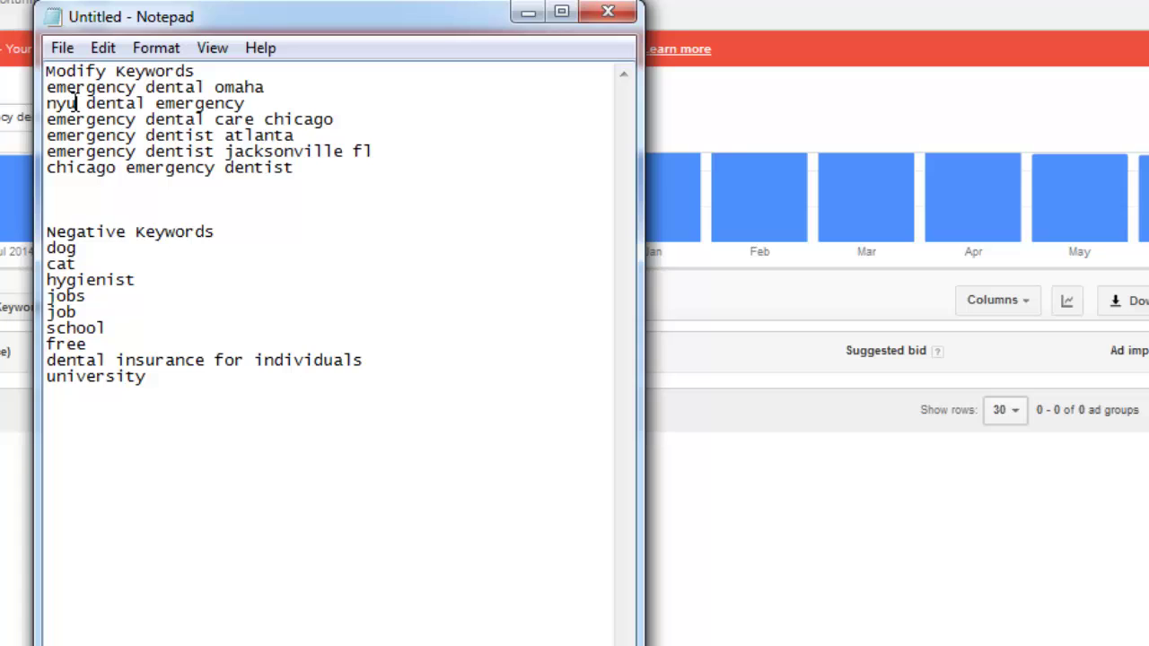
pyautogui.moveTo(76, 103); pyautogui.dragTo(41, 99)
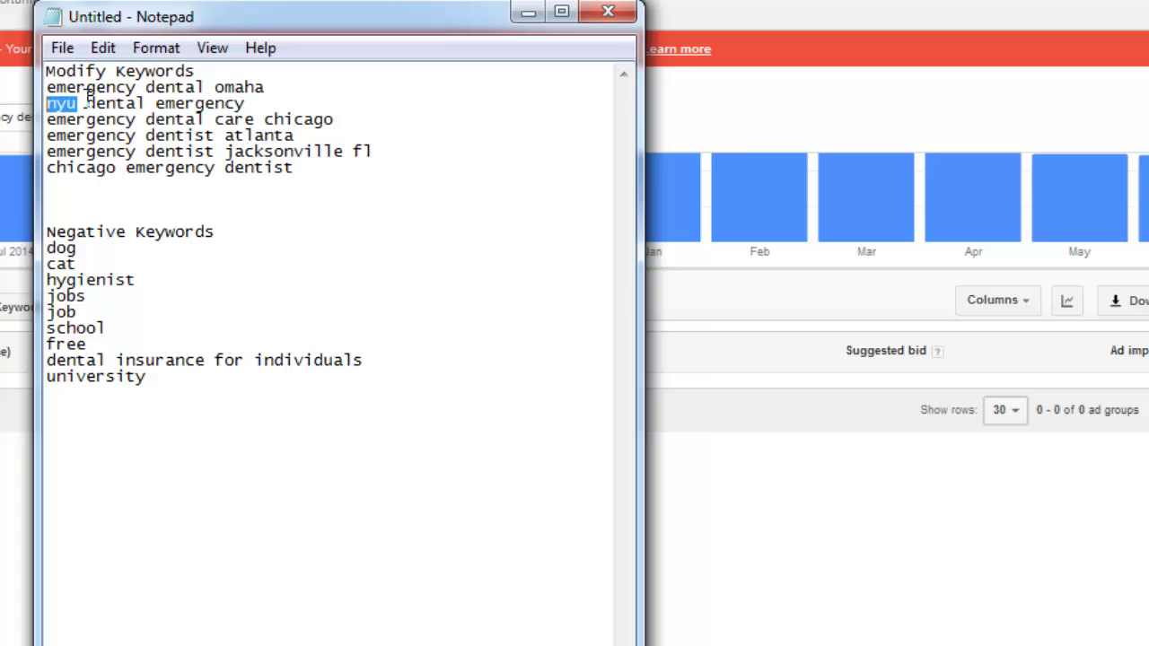
pyautogui.click(321, 175)
pyautogui.moveTo(335, 172); pyautogui.dragTo(21, 93)
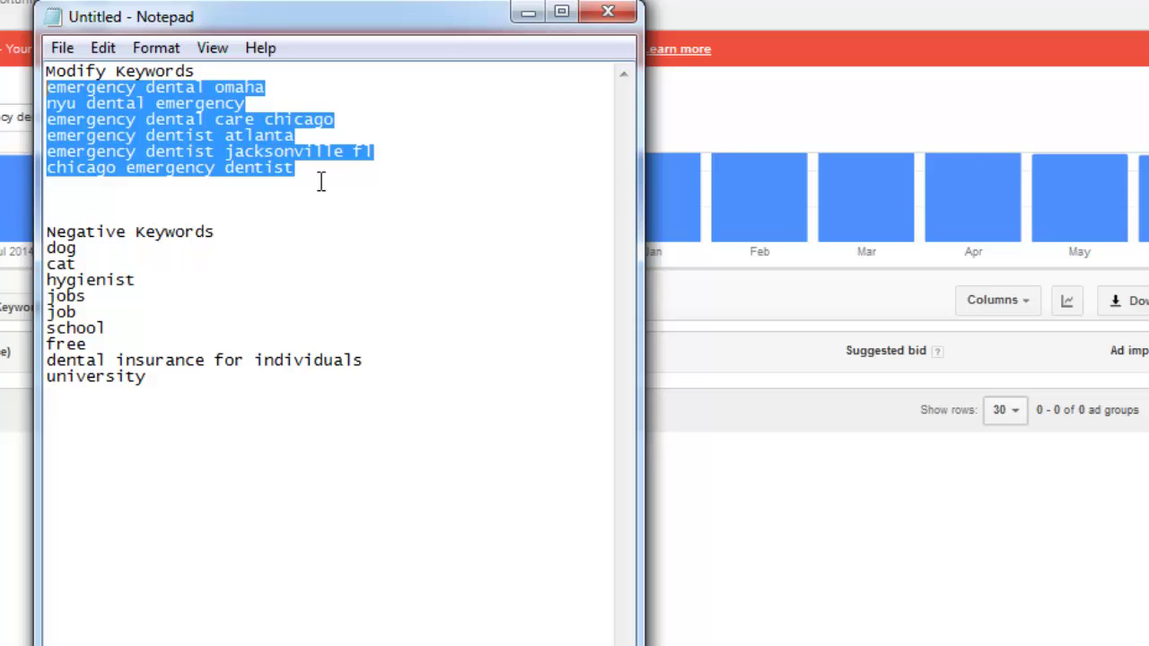
# - Highlight each negative keyword in turn: dog, hygienist, jobs, school, then the Negative Keywords heading
pyautogui.moveTo(78, 249)
pyautogui.mouseDown()
pyautogui.moveTo(105, 232)
pyautogui.moveTo(79, 242)
pyautogui.mouseUp()
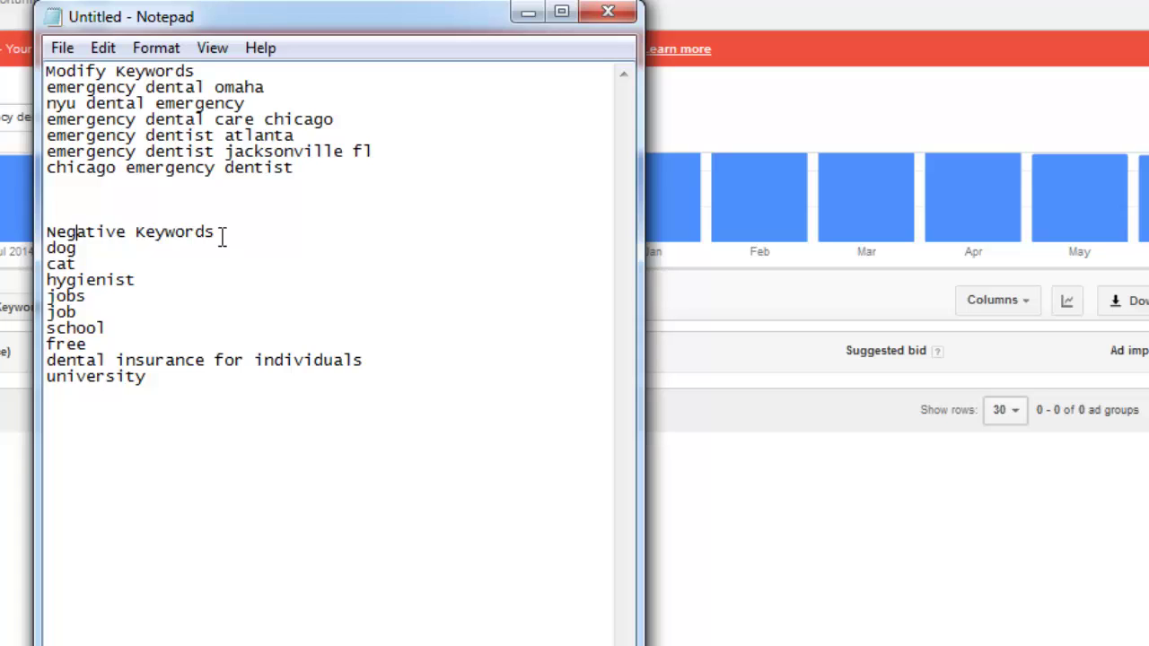
pyautogui.moveTo(96, 247); pyautogui.dragTo(48, 239)
pyautogui.click(105, 260)
pyautogui.moveTo(148, 279); pyautogui.dragTo(47, 280)
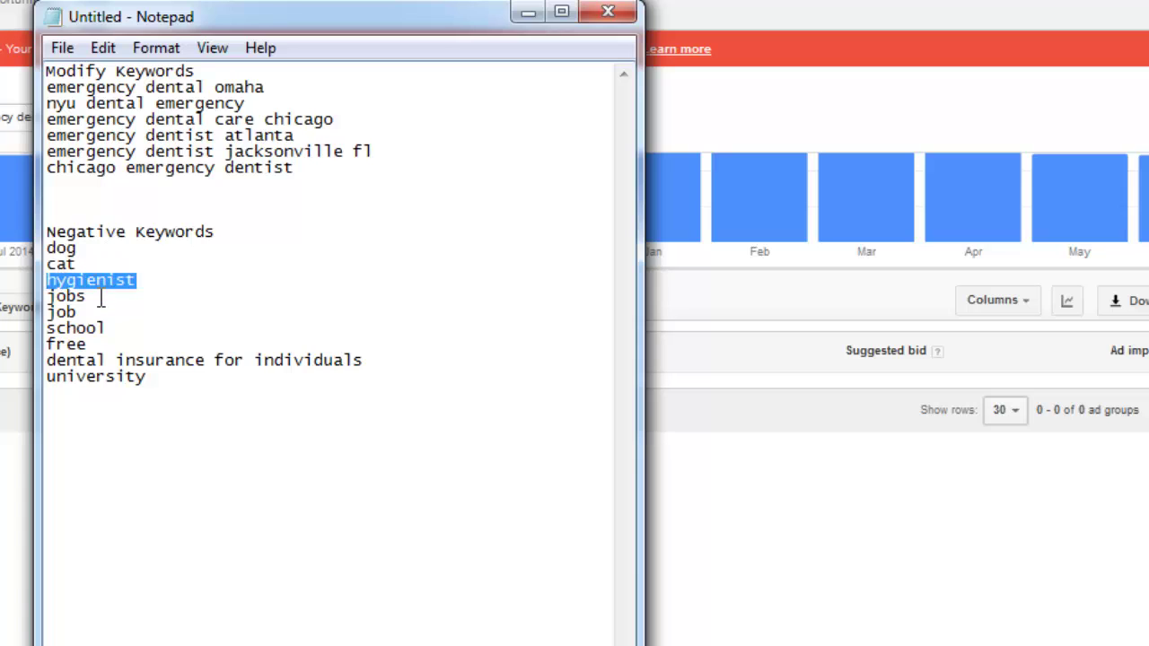
pyautogui.moveTo(100, 296); pyautogui.dragTo(46, 300)
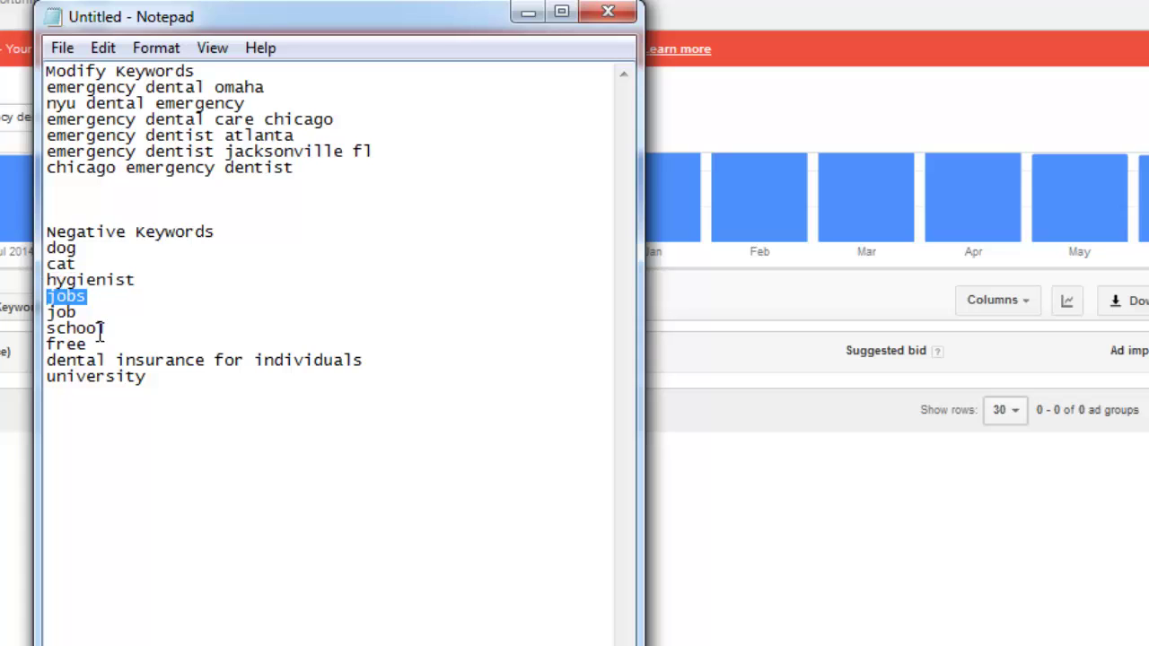
pyautogui.moveTo(107, 329); pyautogui.dragTo(32, 328)
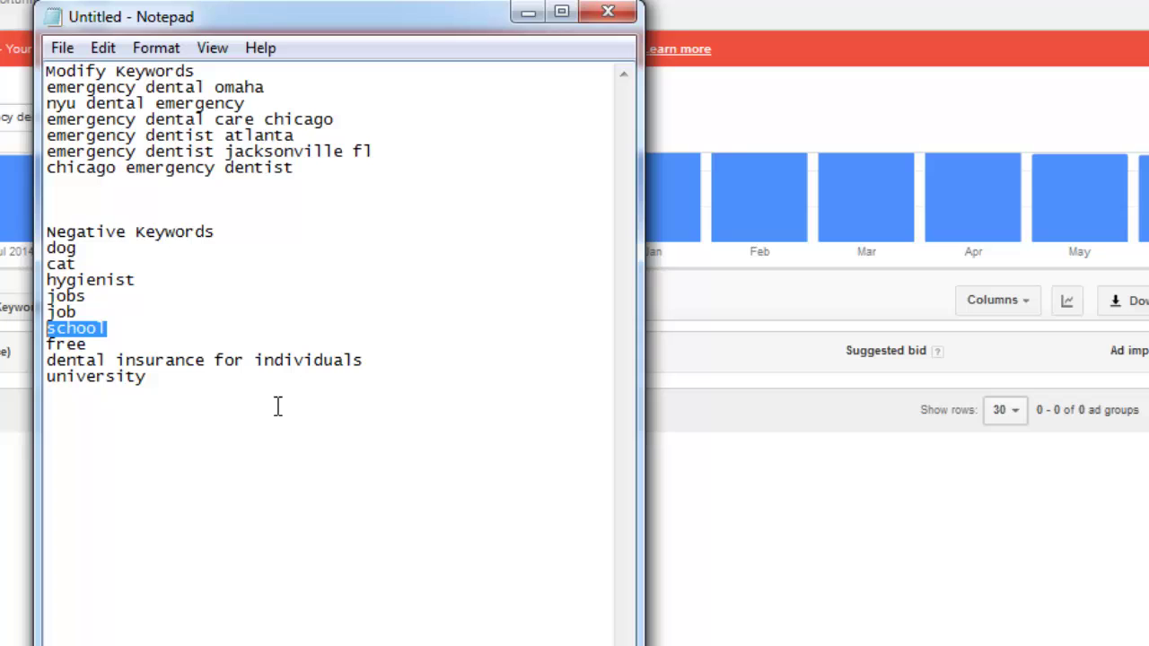
pyautogui.click(120, 341)
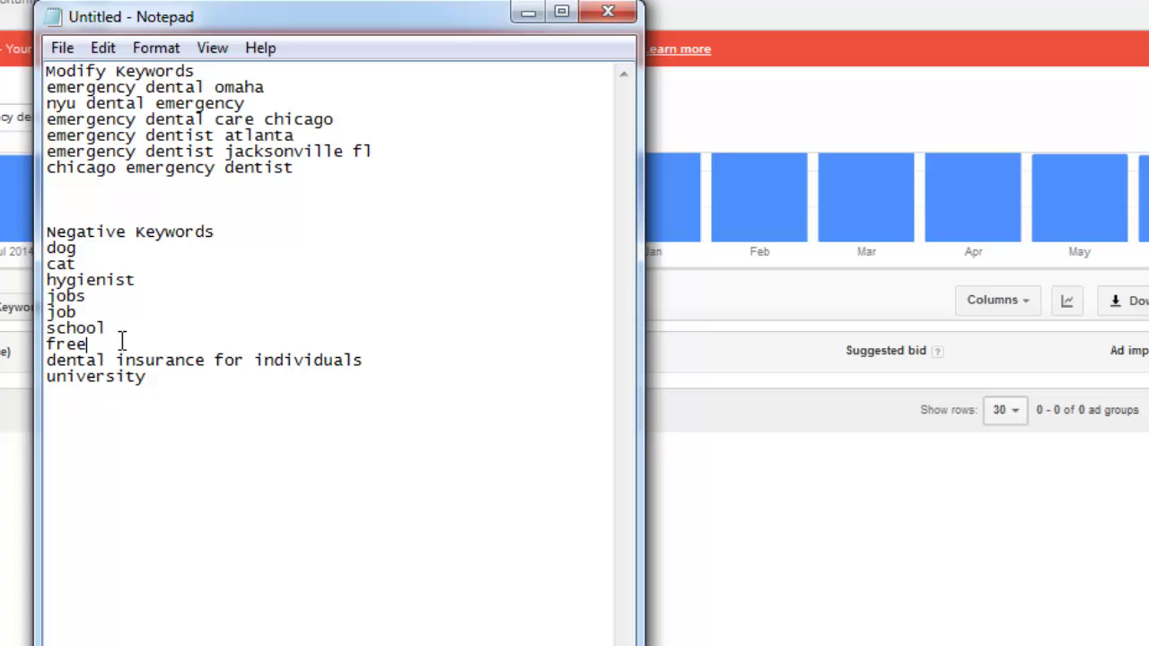
pyautogui.moveTo(106, 329); pyautogui.dragTo(46, 329)
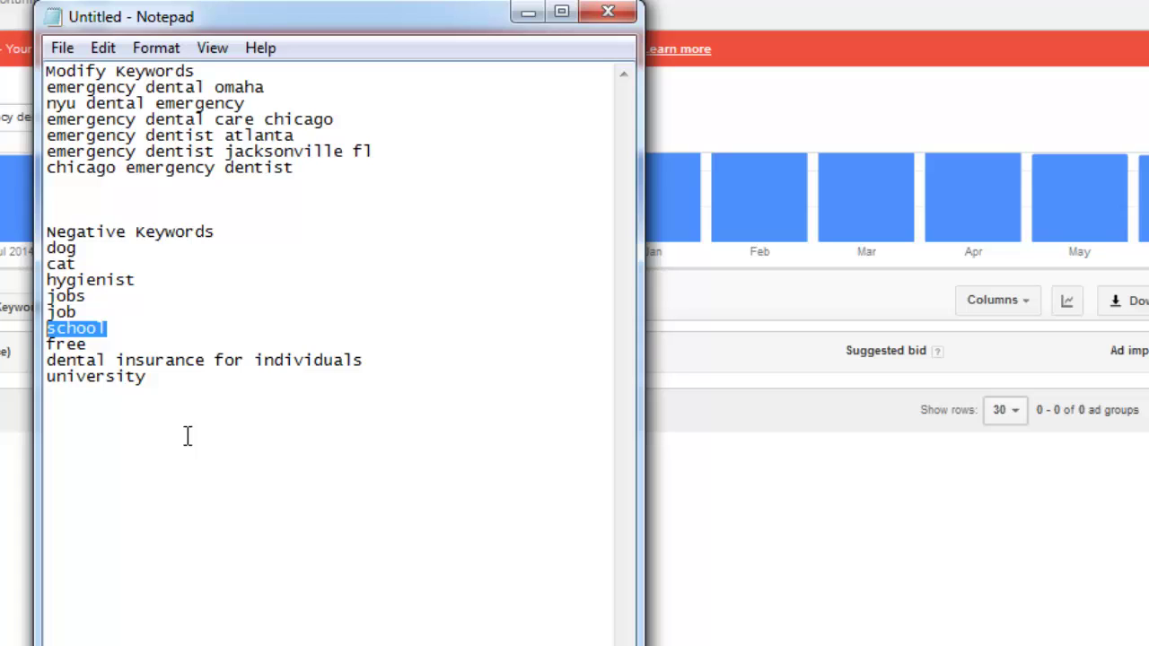
pyautogui.click(156, 319)
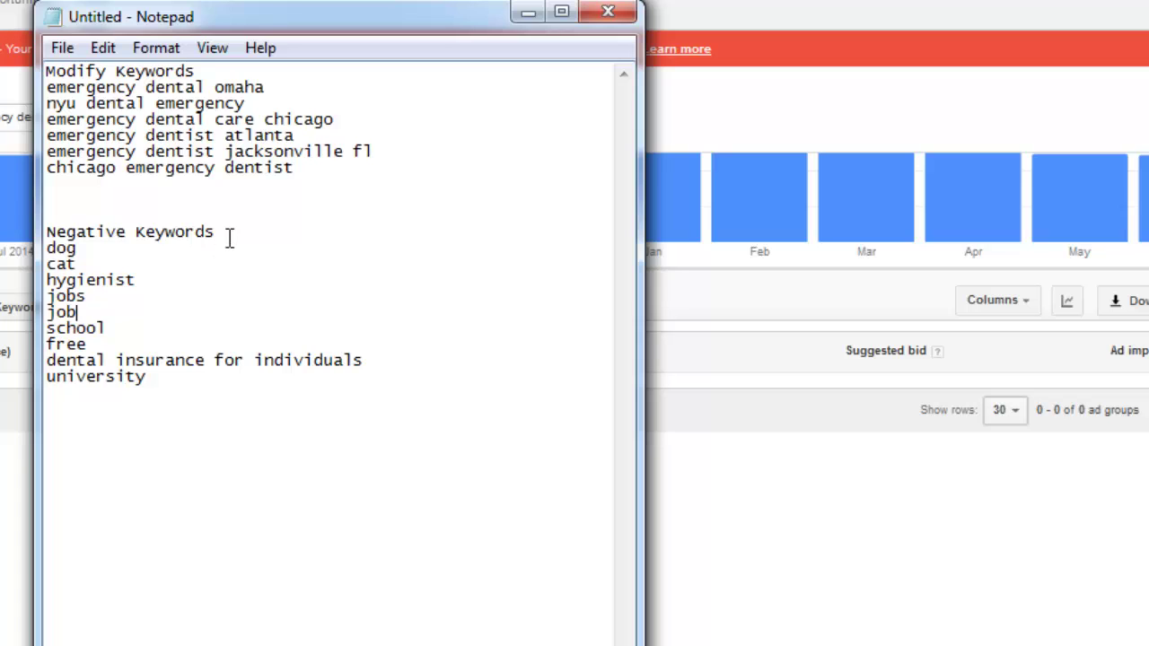
pyautogui.moveTo(217, 234); pyautogui.dragTo(49, 235)
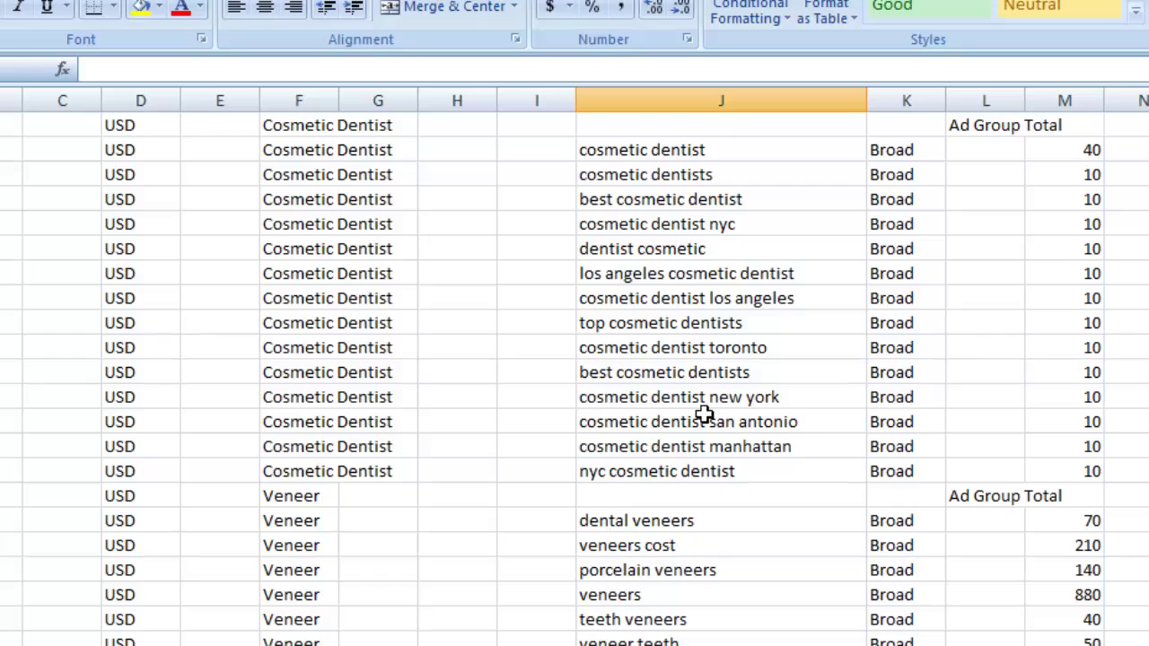
pyautogui.click(704, 415)
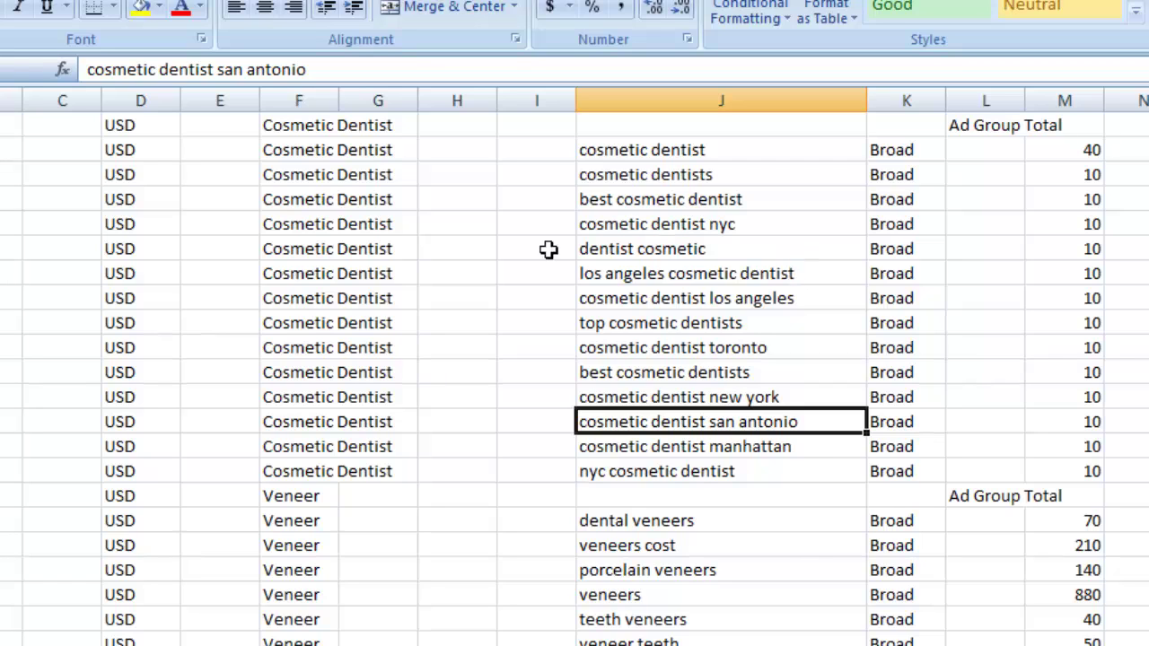
pyautogui.scroll(4, 746, 546)
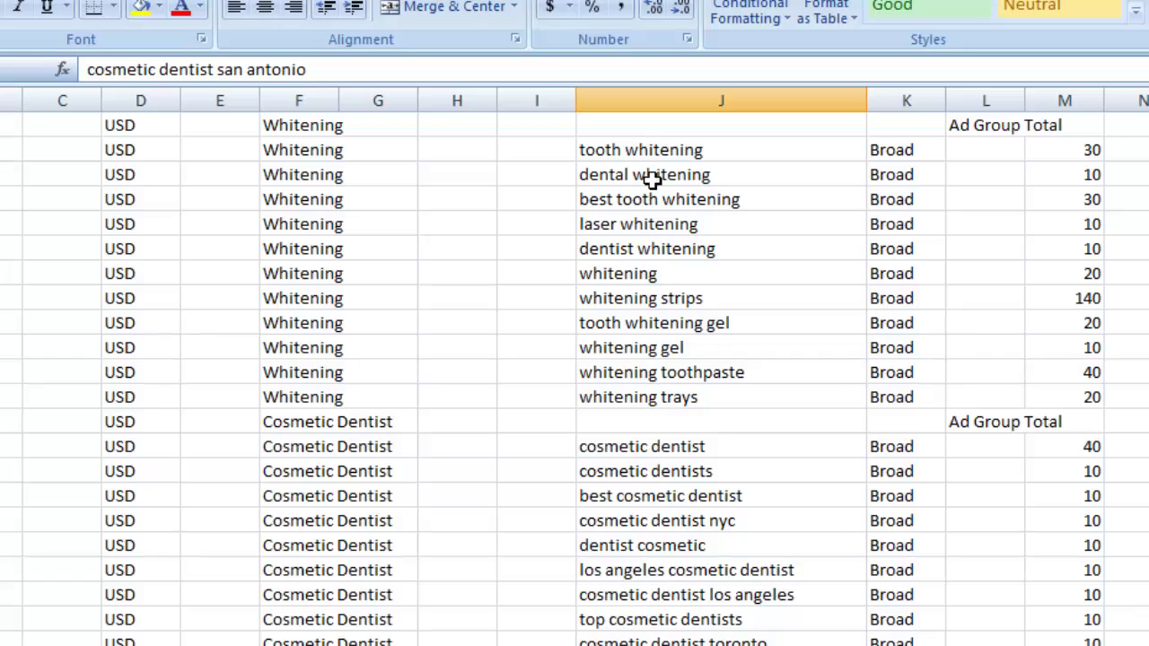
pyautogui.scroll(-15, 698, 574)
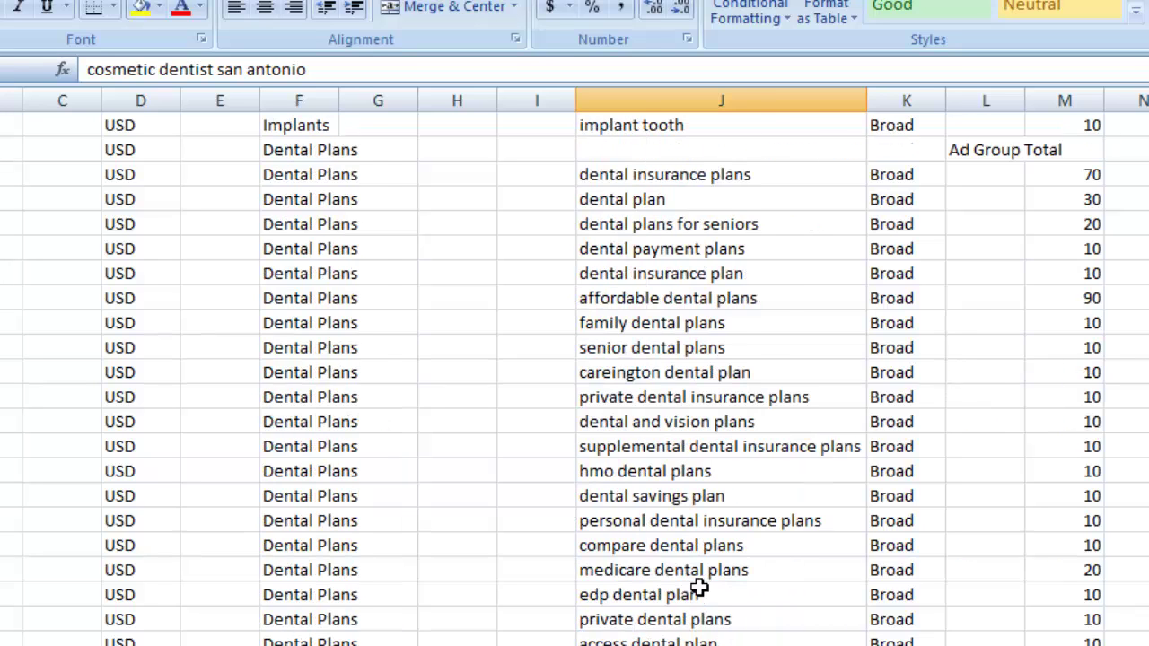
pyautogui.scroll(6, 699, 587)
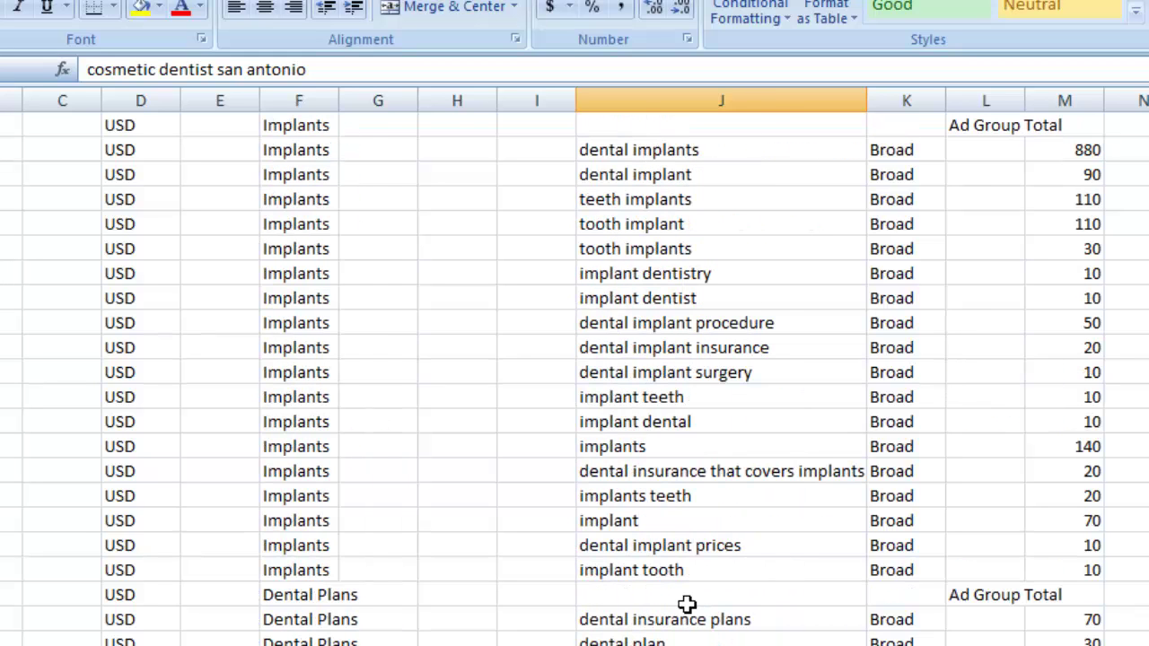
pyautogui.scroll(4, 687, 599)
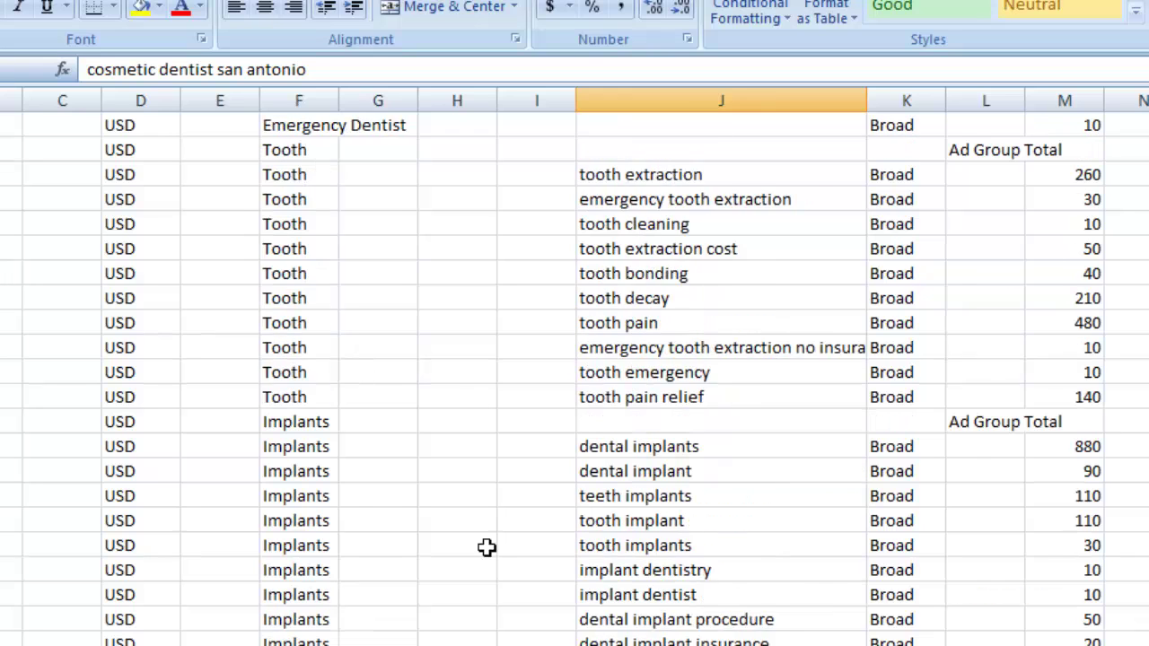
pyautogui.scroll(4, 487, 547)
pyautogui.scroll(5, 378, 458)
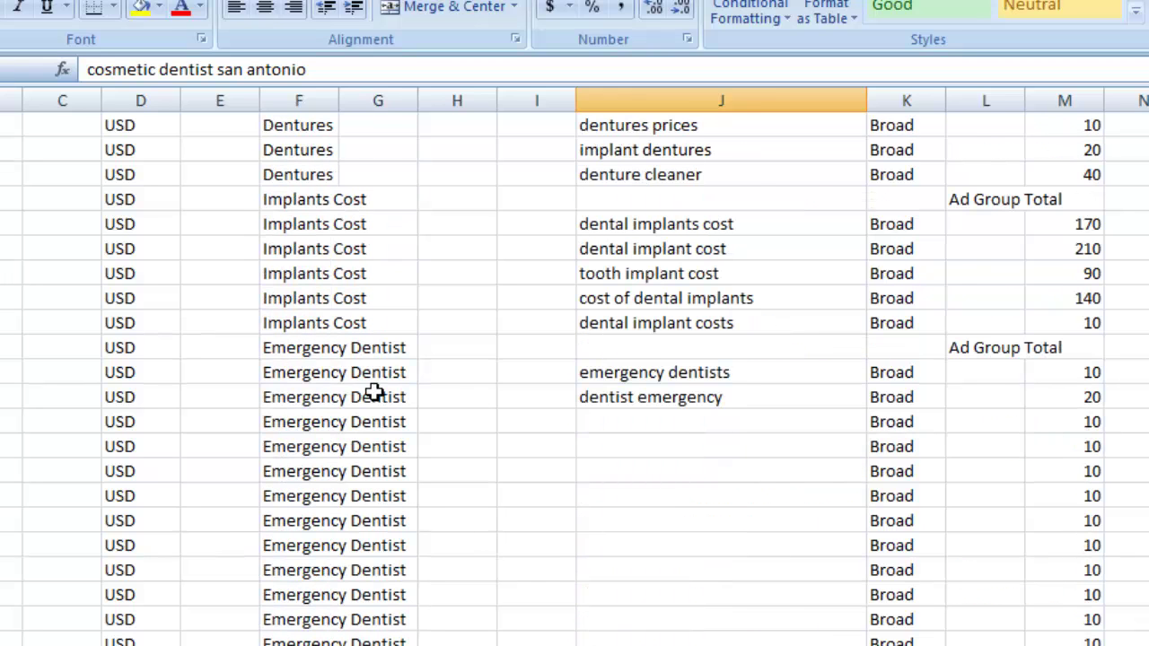
pyautogui.scroll(4, 425, 574)
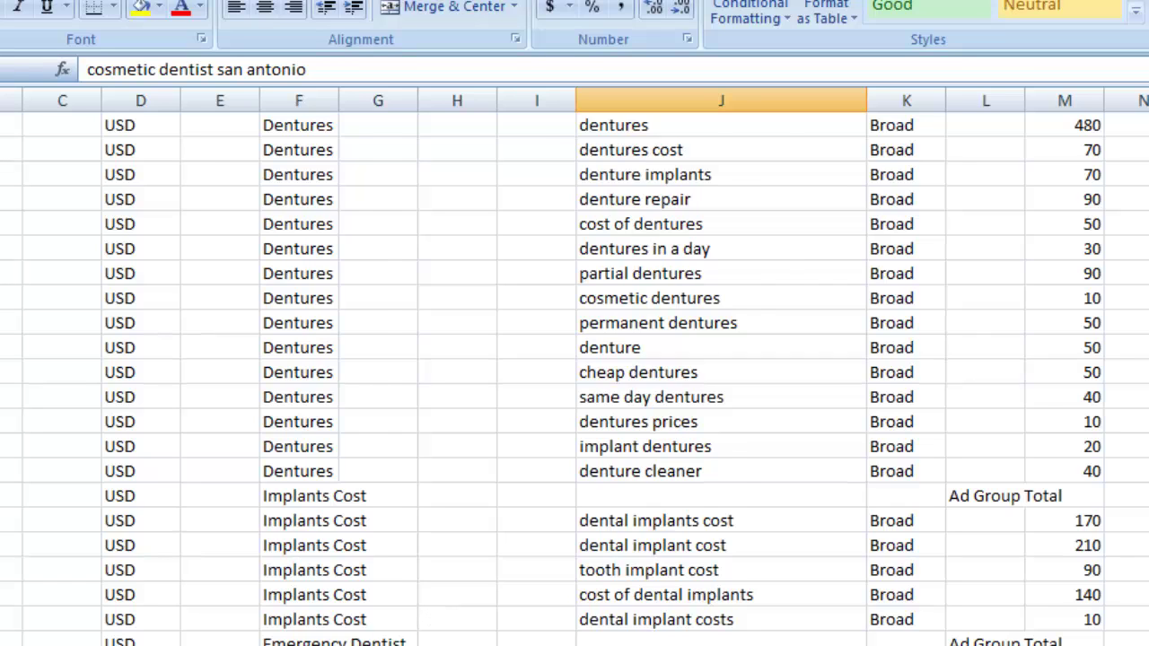
pyautogui.scroll(4, 575, 377)
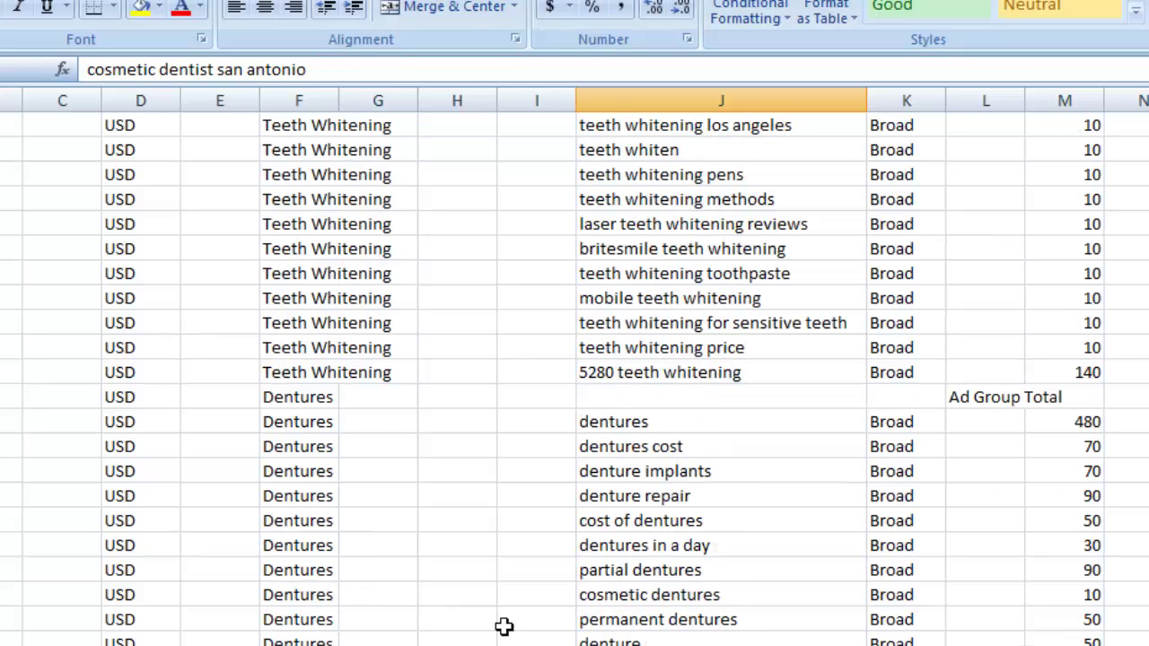
pyautogui.scroll(15, 509, 621)
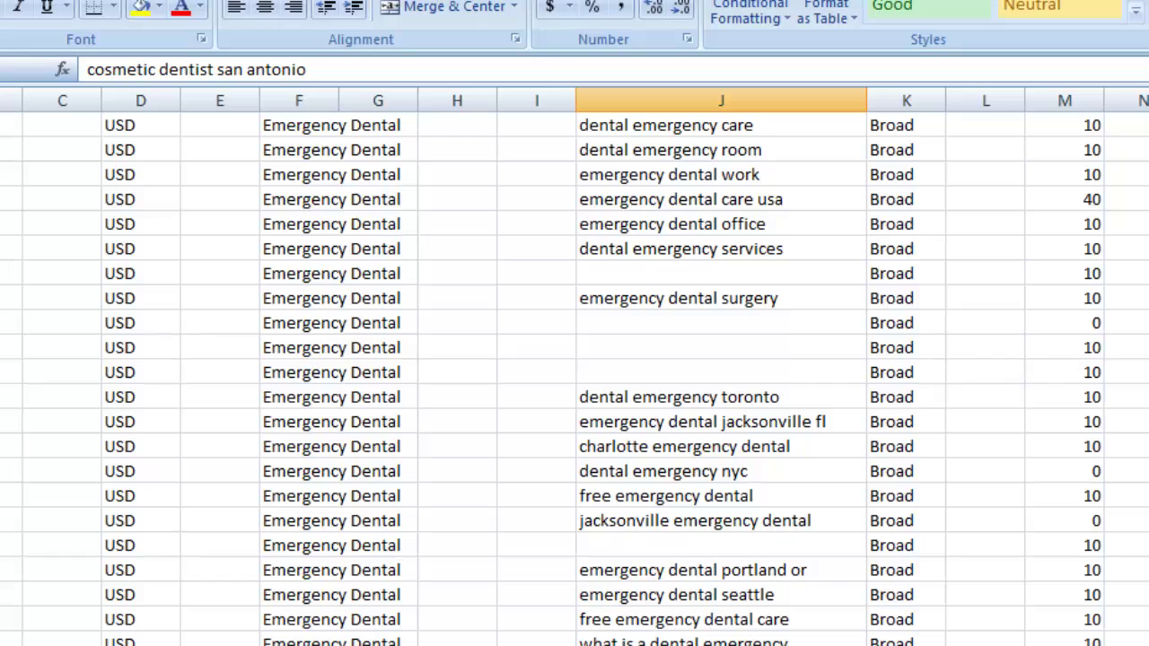
pyautogui.scroll(4, 355, 518)
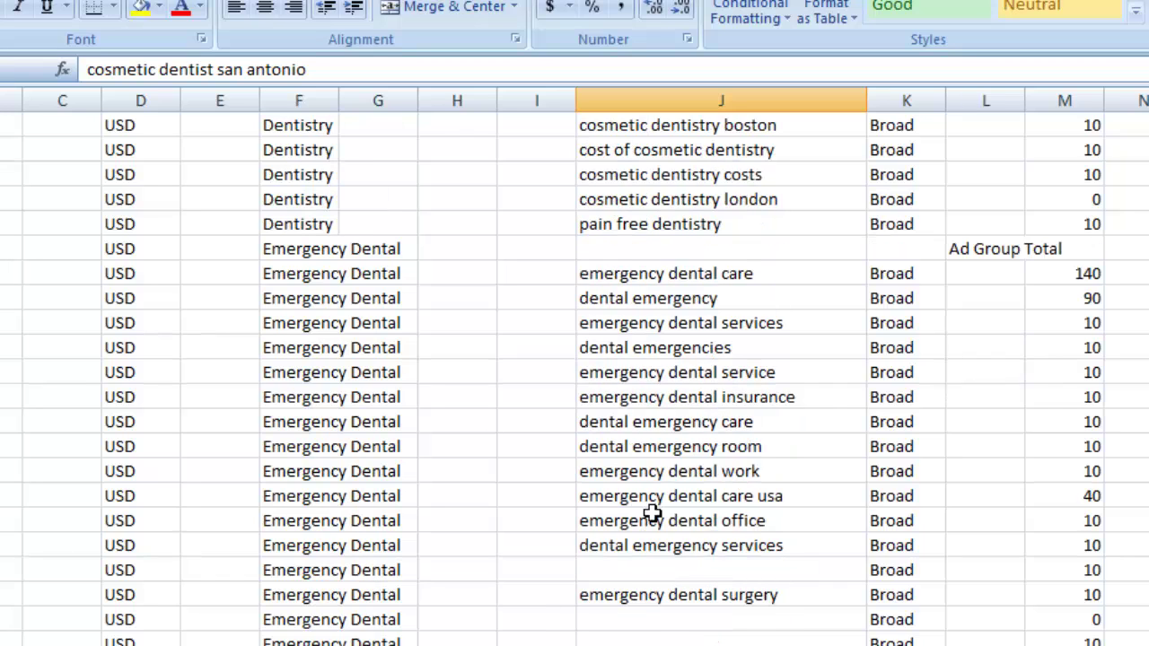
pyautogui.scroll(6, 652, 513)
pyautogui.scroll(4, 652, 377)
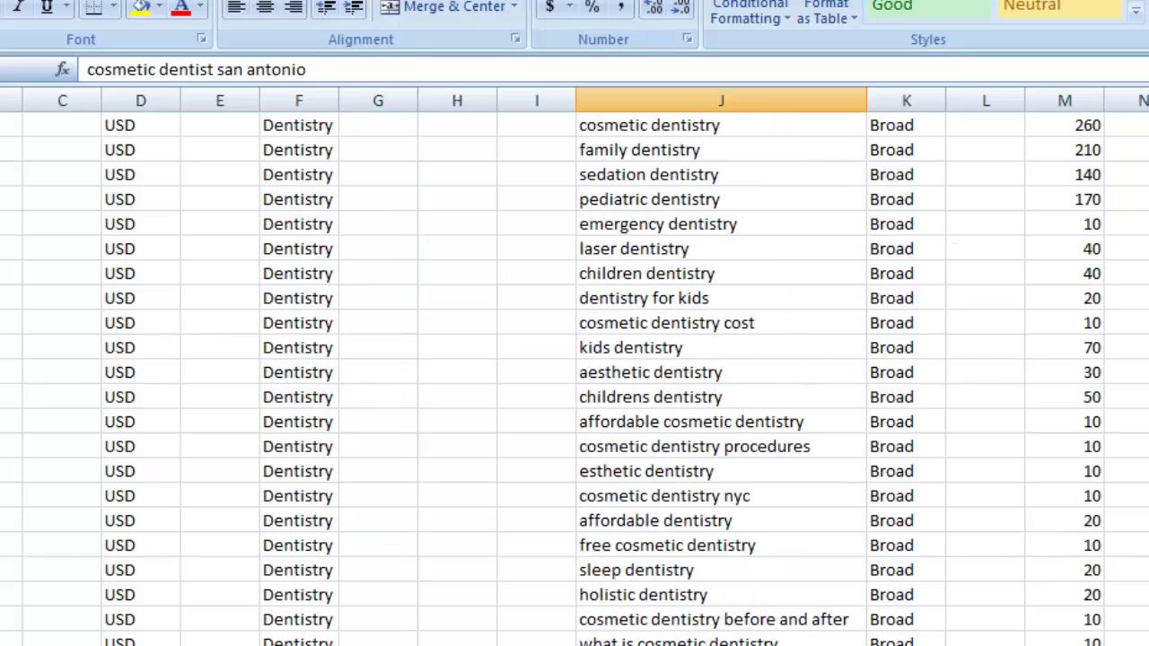
pyautogui.scroll(4, 671, 296)
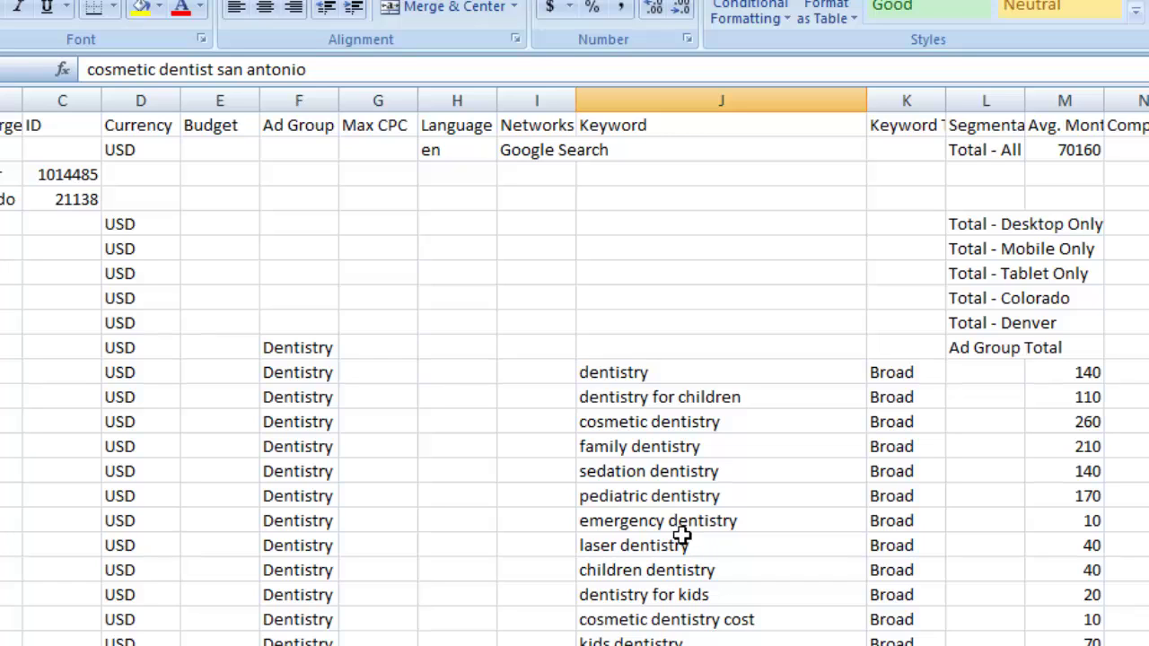
# - Scroll down and highlight the block of Dentistry keyword ideas in column J
pyautogui.scroll(-6, 682, 535)
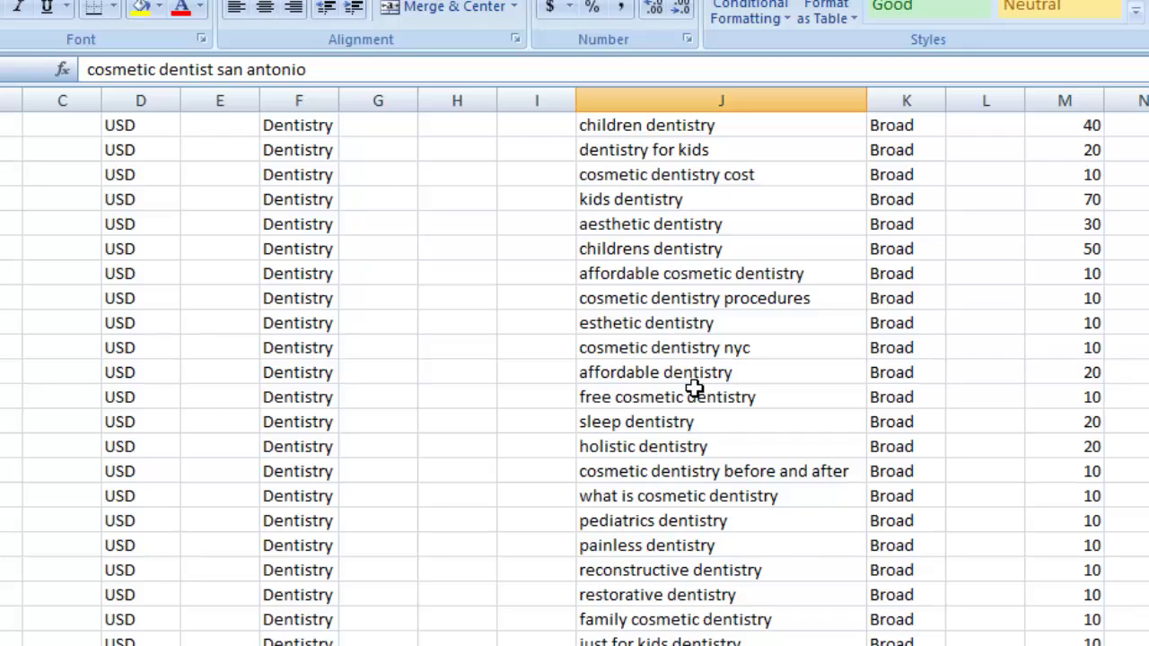
pyautogui.moveTo(655, 149); pyautogui.dragTo(689, 644)
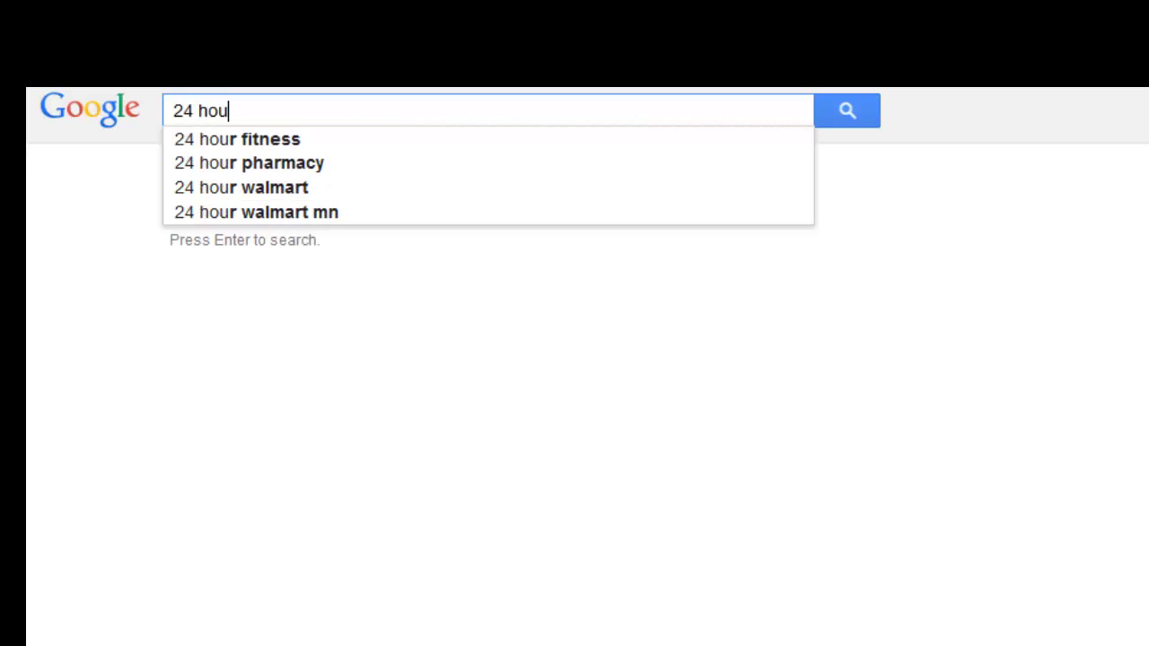
# - Explore autocomplete suggestions for '24 hour dentist', then replace the query with 'denver dental emergency'
pyautogui.write('r de')
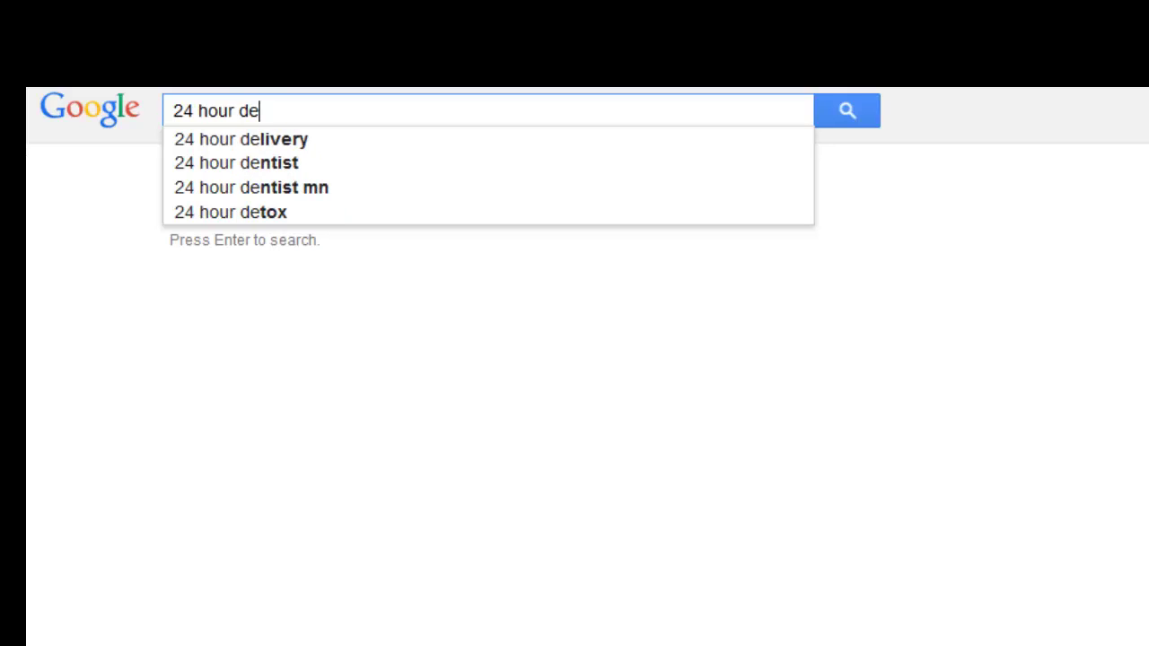
pyautogui.write('n')
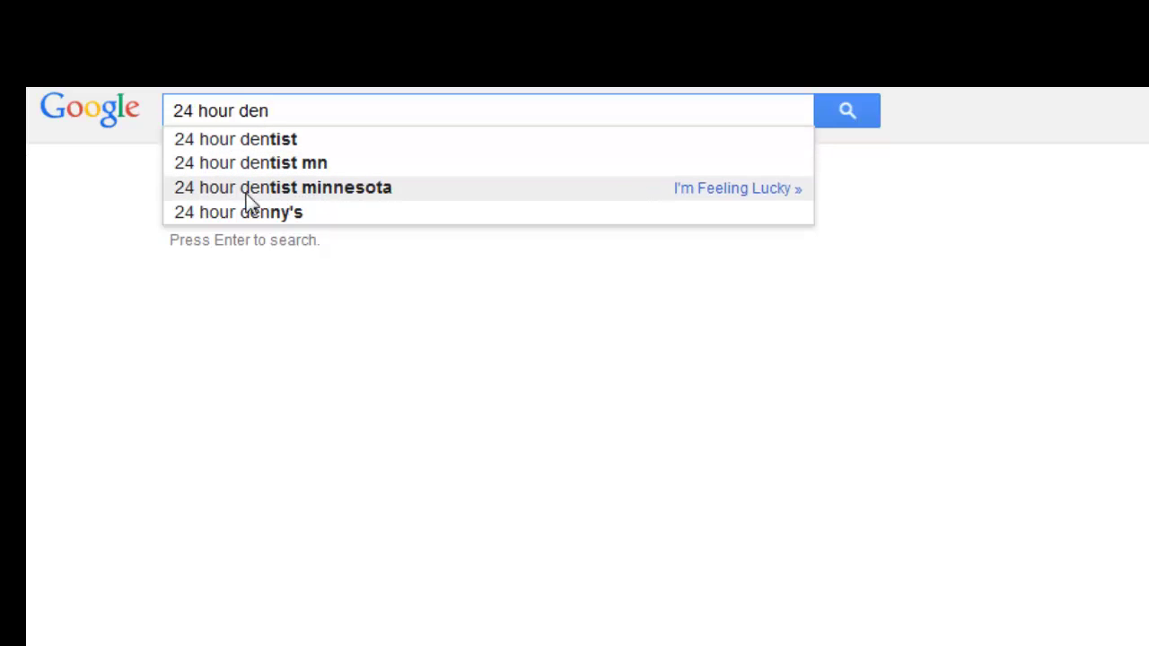
pyautogui.write('t')
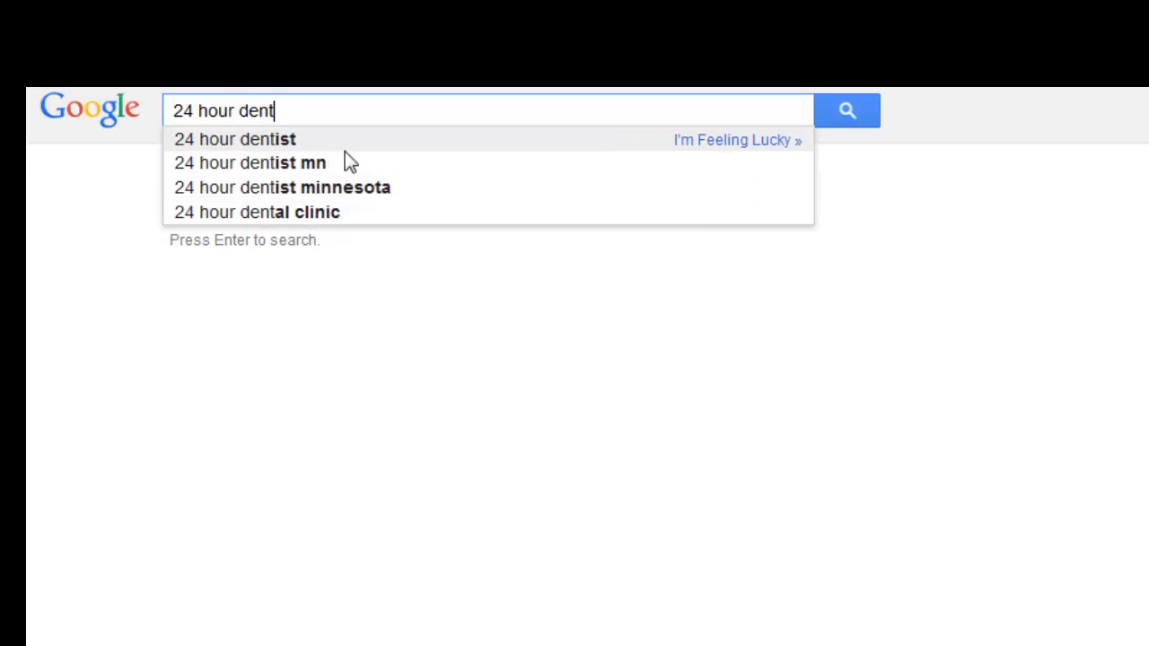
pyautogui.write('a')
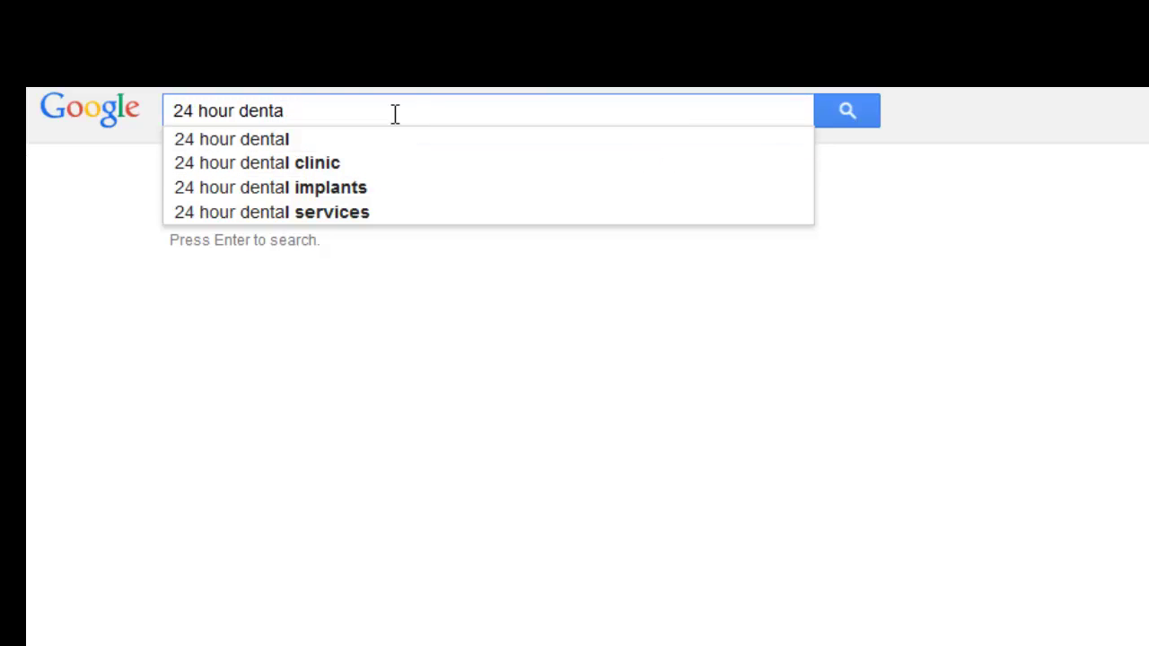
pyautogui.press('BackSpace')
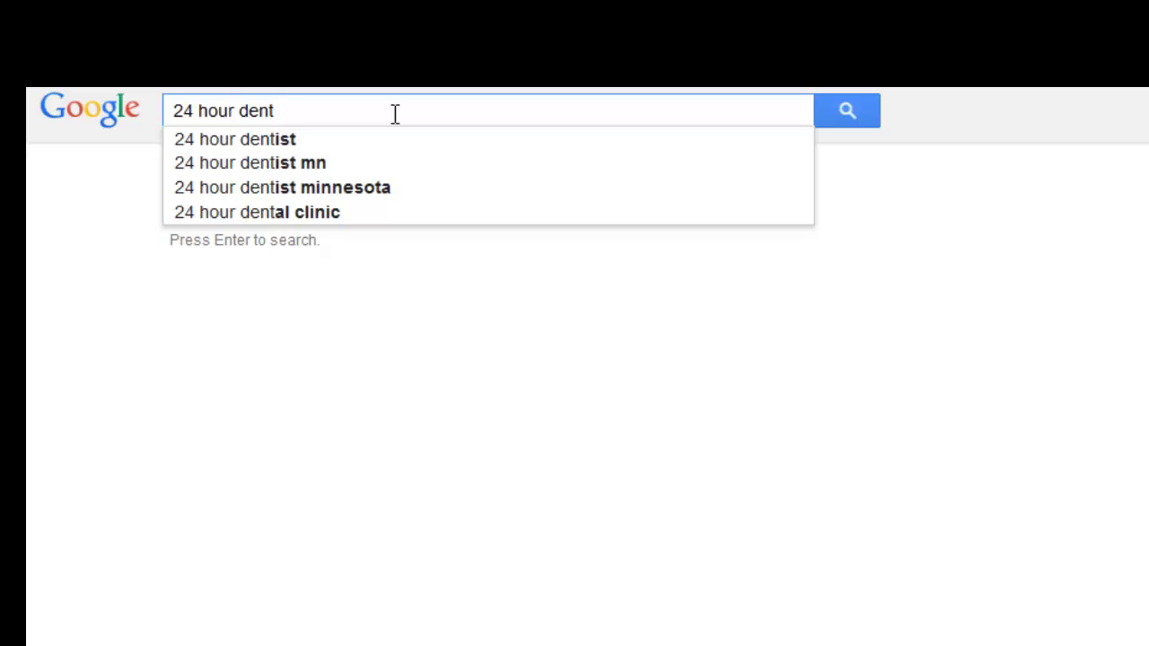
pyautogui.write('ist')
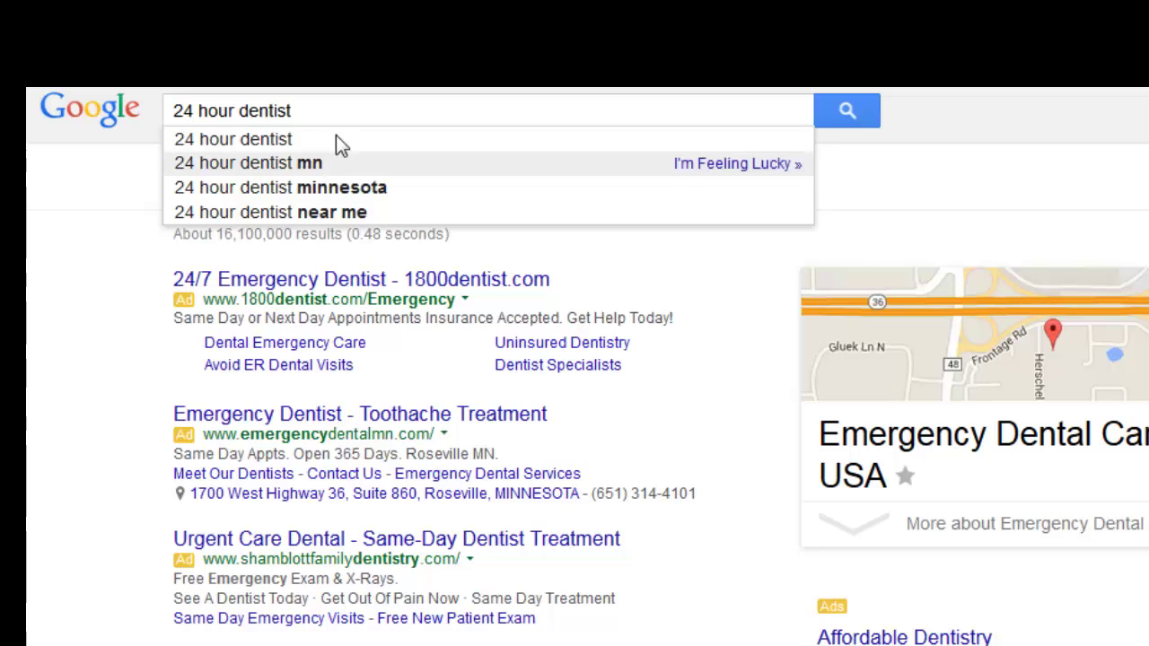
pyautogui.tripleClick(349, 116)
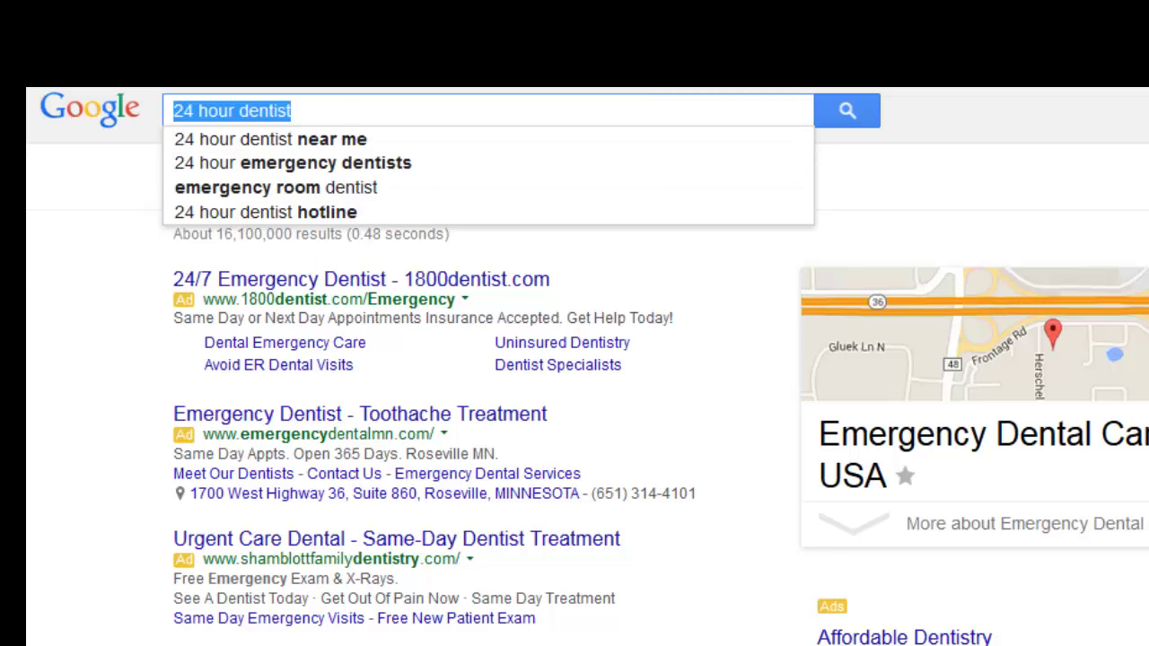
pyautogui.write('denver dental emergency')
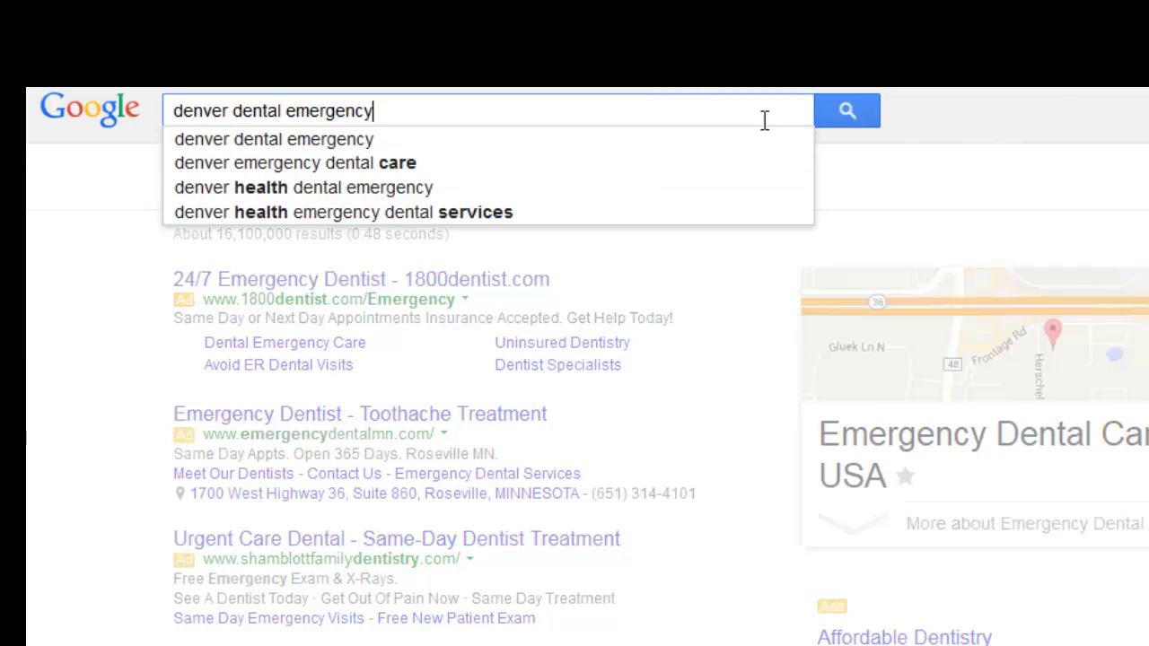
# - Run the 'denver dental emergency' search and scroll down to its related searches
pyautogui.click(845, 111)
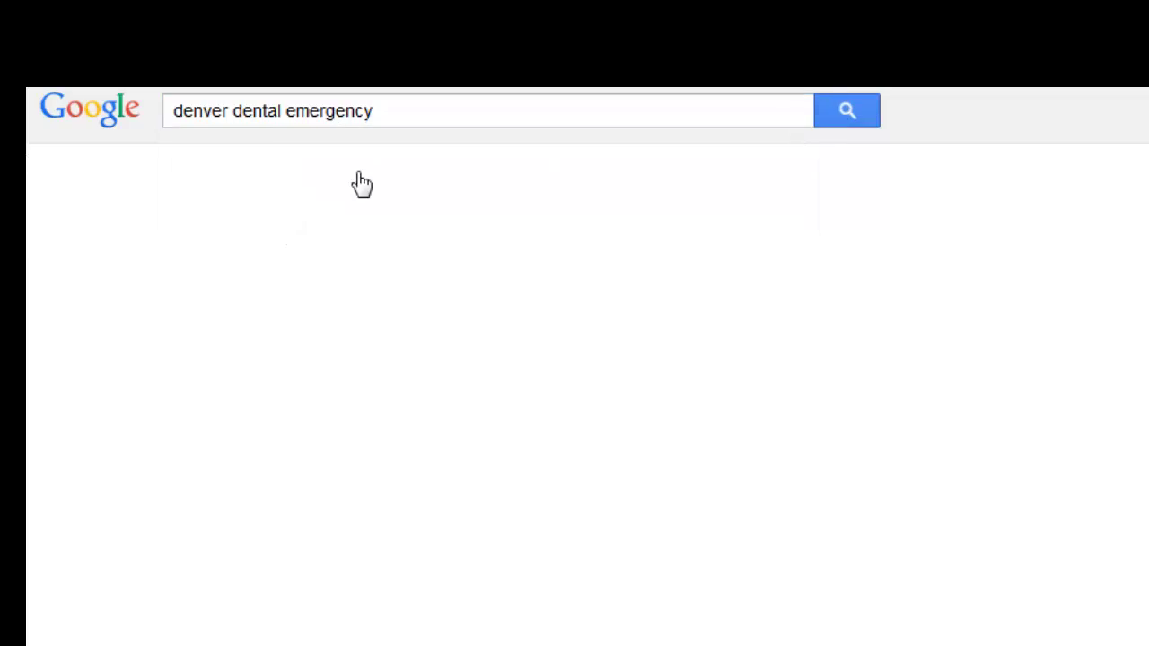
pyautogui.scroll(-10, 434, 418)
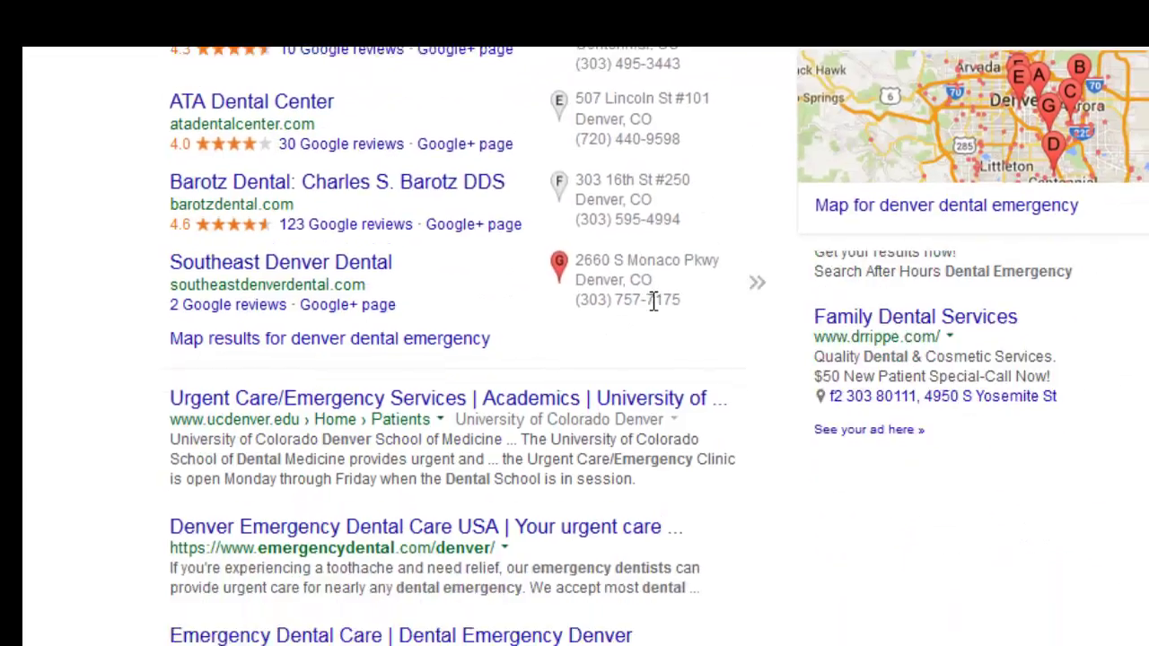
pyautogui.scroll(-5, 638, 154)
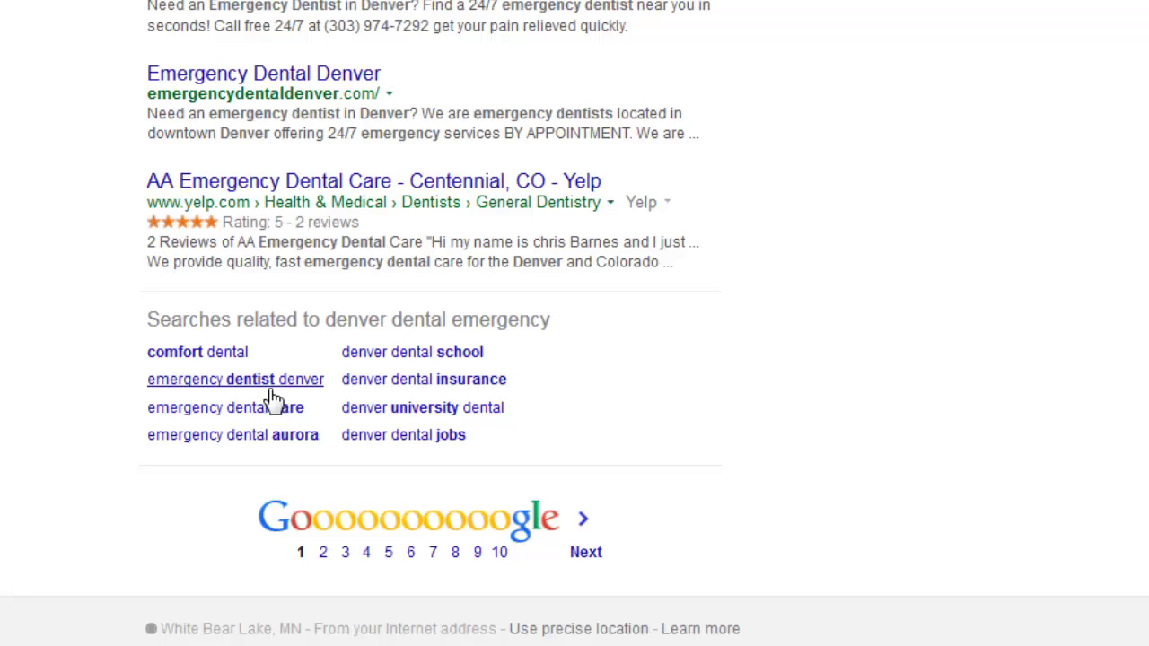
# - Open the 'emergency dentist denver' results and select its related searches, like weekend emergency dental care
pyautogui.click(274, 381)
pyautogui.scroll(-5, 503, 183)
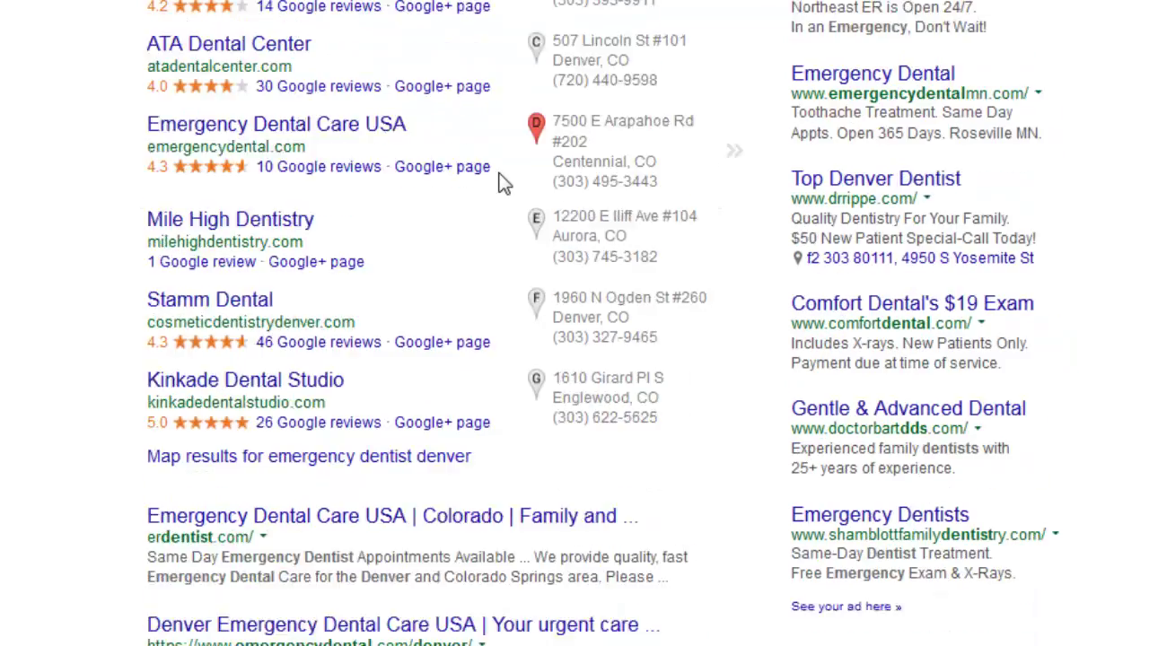
pyautogui.scroll(-10, 503, 189)
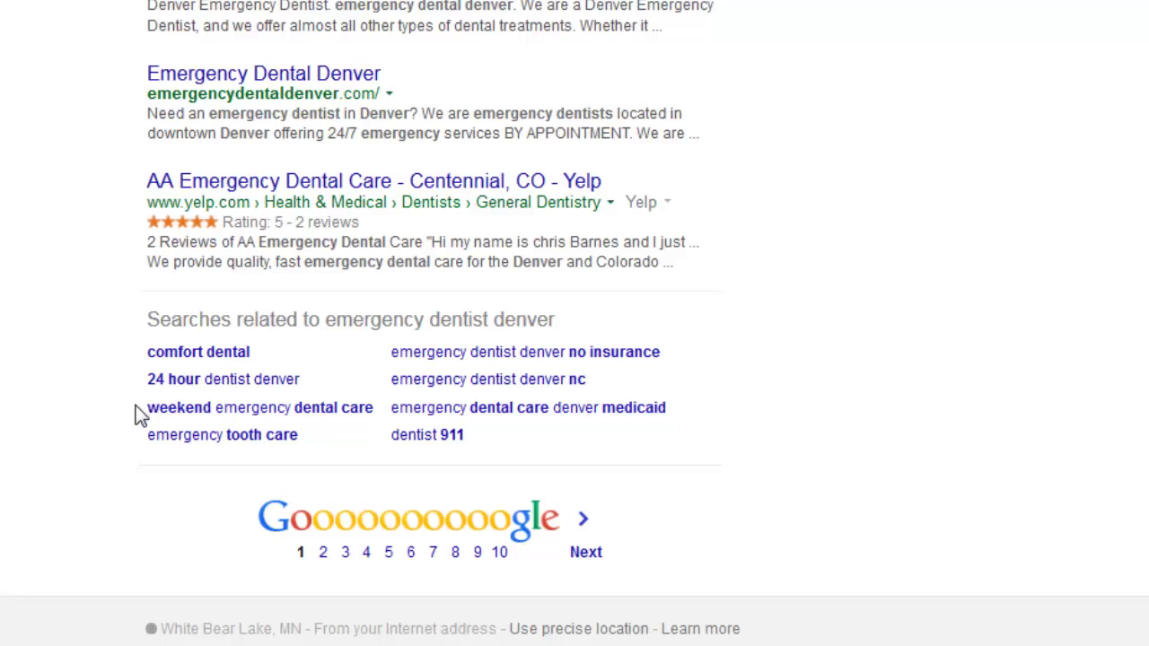
pyautogui.moveTo(150, 406); pyautogui.dragTo(420, 420)
pyautogui.hotkey('alt', 'Tab')
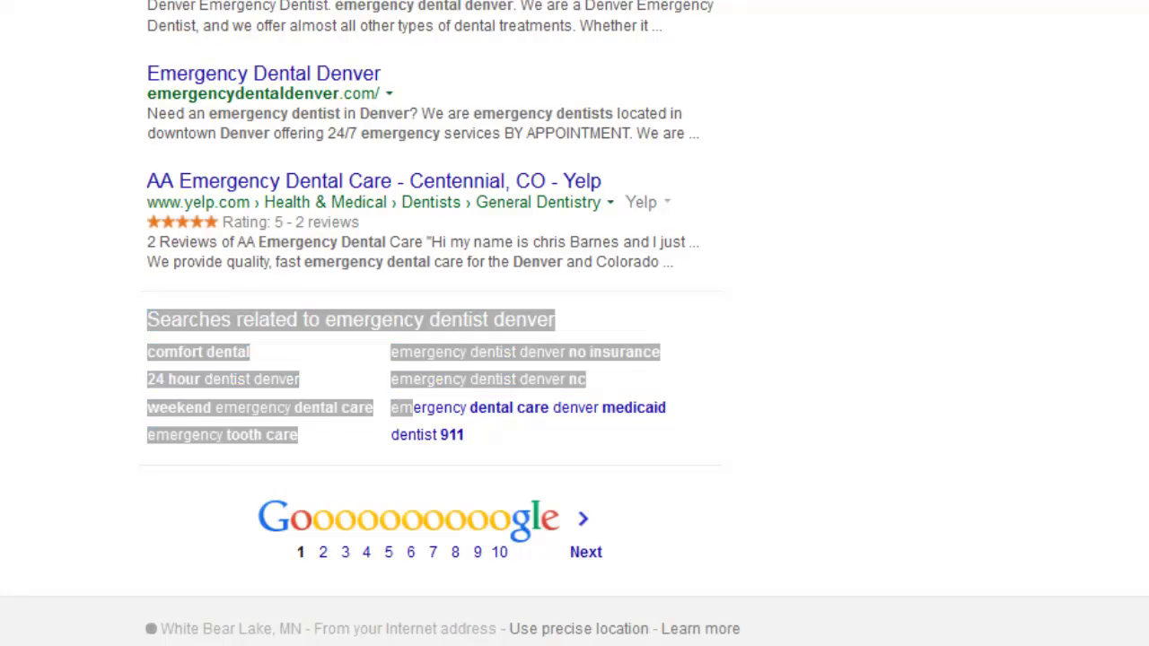
# - Search the Excel keyword list for 'weekend', finding weekend dentist in row 585, then return to the browser
pyautogui.press('Return')
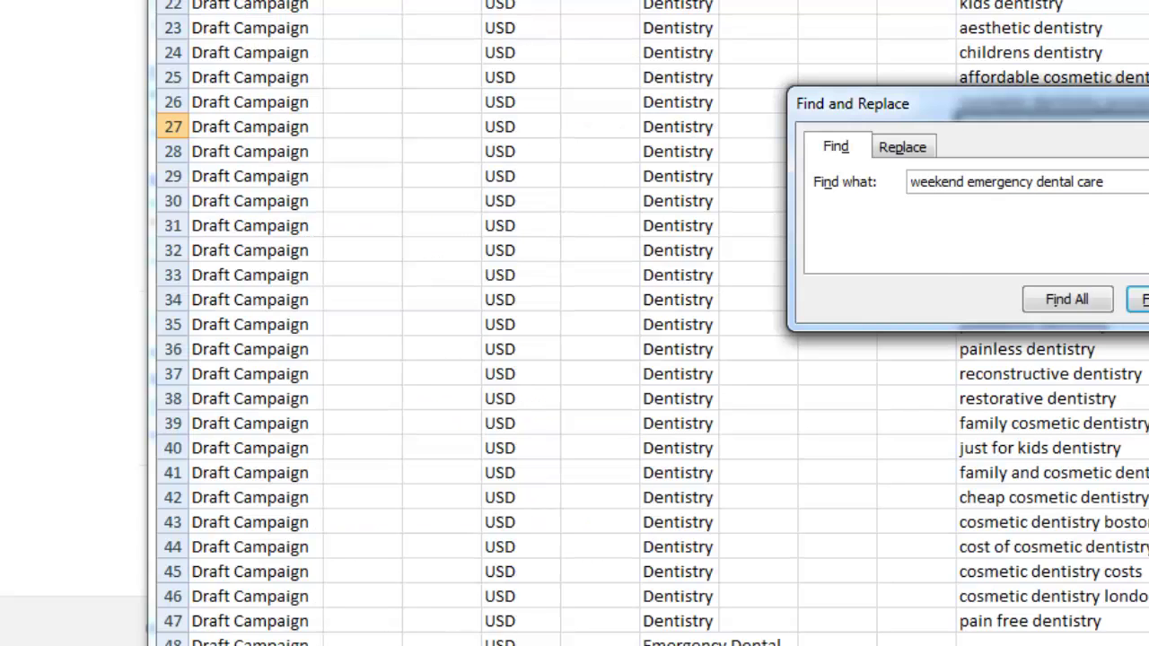
pyautogui.press('BackSpace')
pyautogui.press('BackSpace')
pyautogui.press('BackSpace')
pyautogui.press('BackSpace')
pyautogui.press('BackSpace')
pyautogui.press('BackSpace')
pyautogui.press('BackSpace')
pyautogui.press('BackSpace')
pyautogui.press('BackSpace')
pyautogui.press('BackSpace')
pyautogui.press('BackSpace')
pyautogui.press('BackSpace')
pyautogui.press('BackSpace')
pyautogui.press('BackSpace')
pyautogui.press('BackSpace')
pyautogui.press('BackSpace')
pyautogui.press('BackSpace')
pyautogui.press('BackSpace')
pyautogui.press('BackSpace')
pyautogui.press('BackSpace')
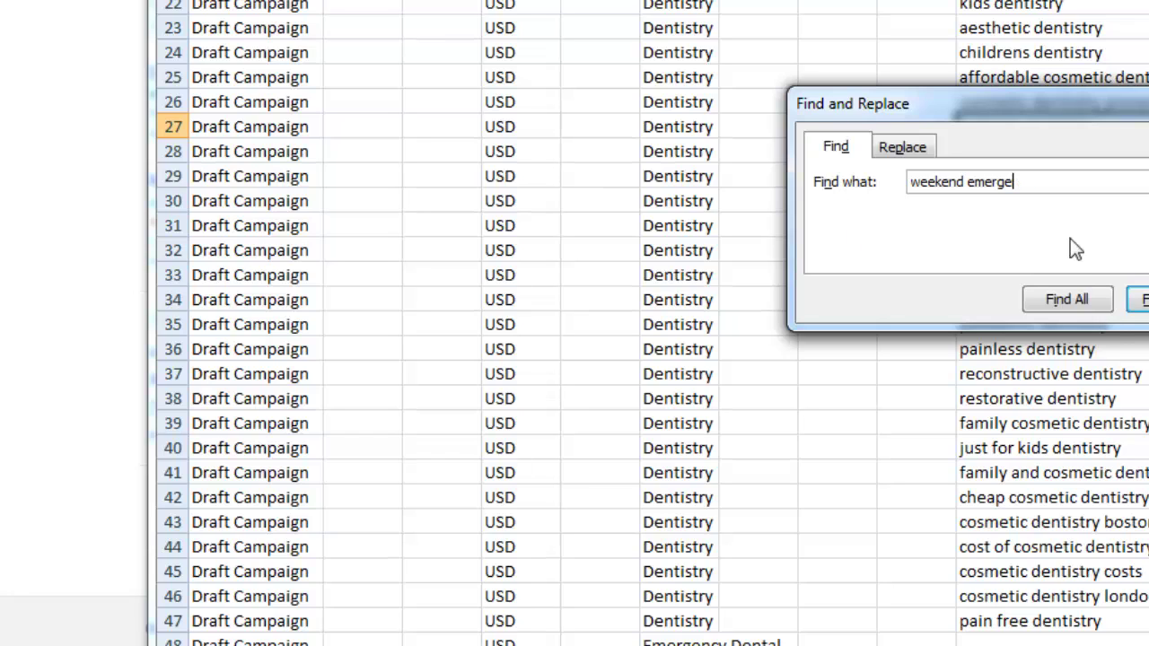
pyautogui.press('BackSpace')
pyautogui.press('BackSpace')
pyautogui.press('Return')
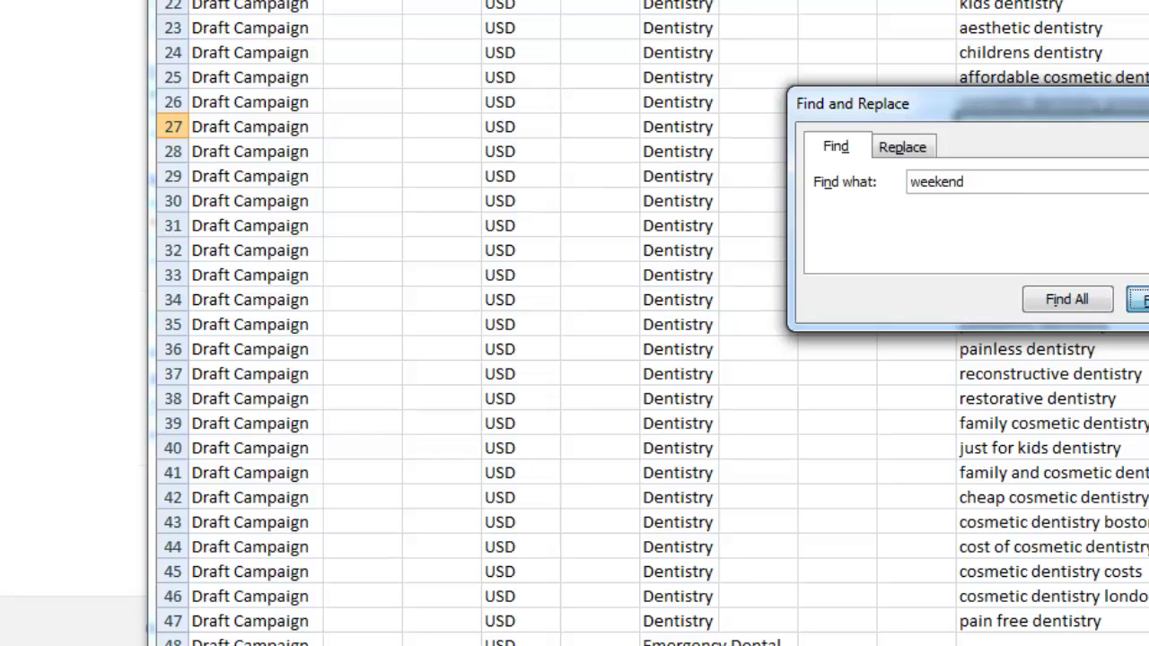
pyautogui.moveTo(1131, 59); pyautogui.dragTo(1148, 0)
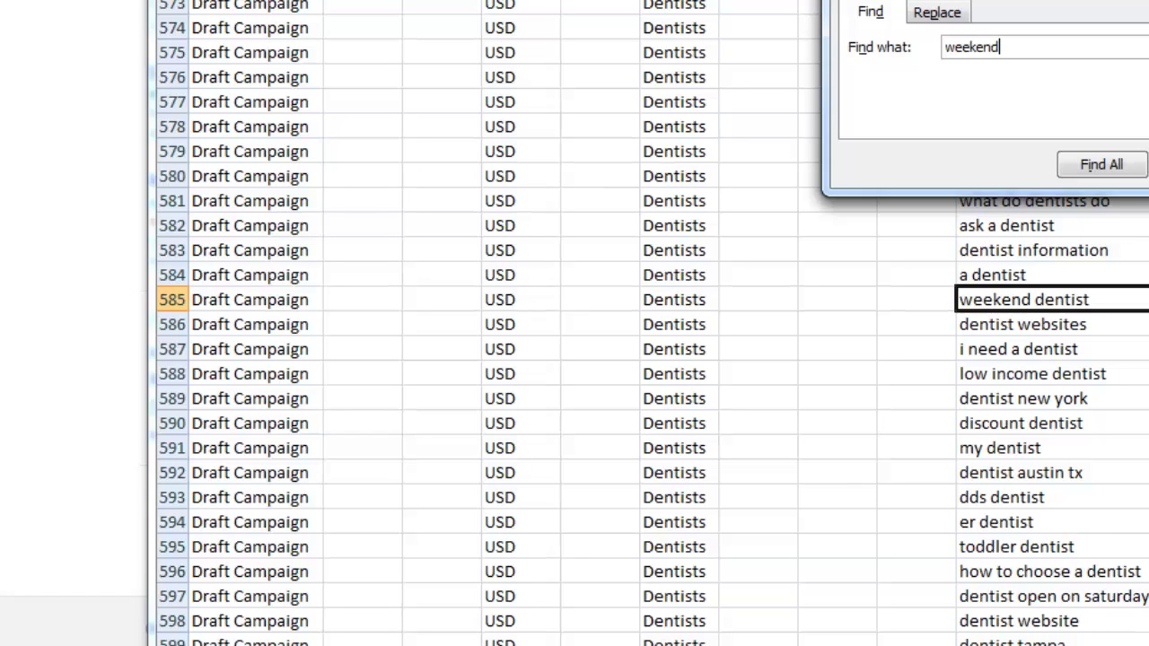
pyautogui.press('Escape')
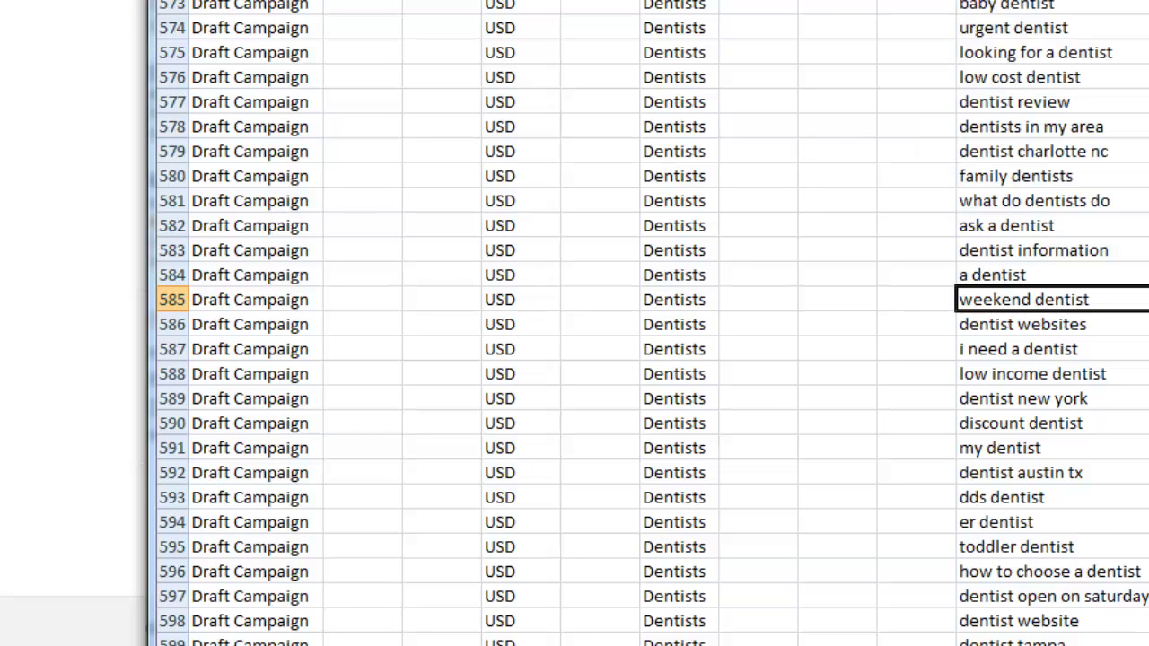
pyautogui.hotkey('alt', 'Tab')
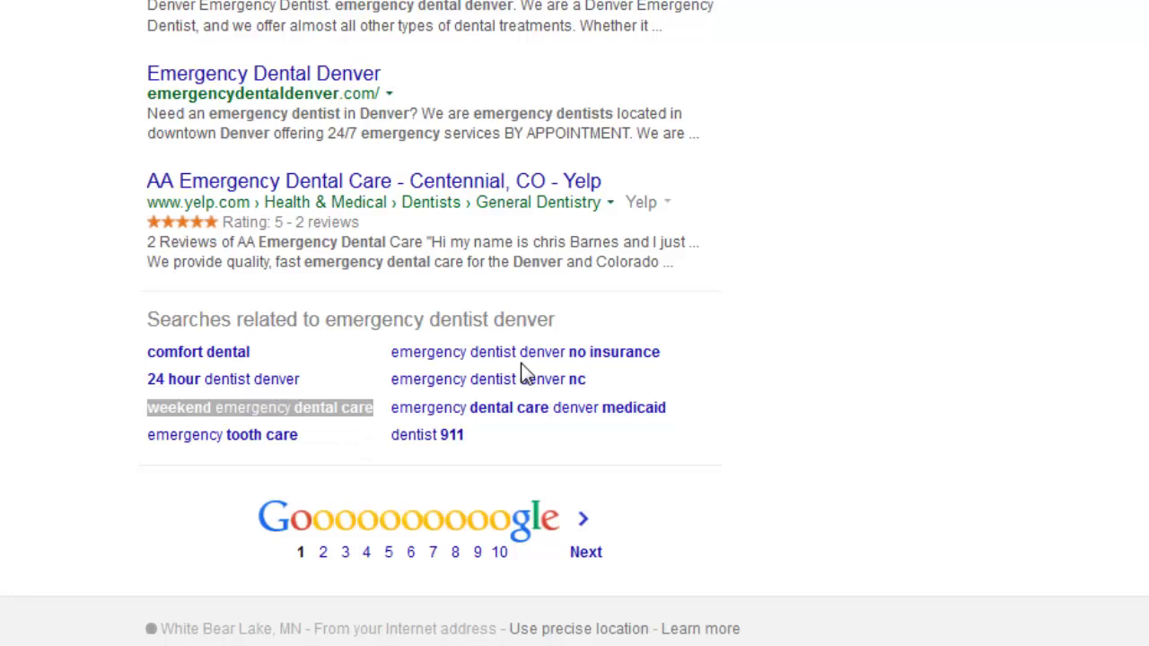
# - Open the 'emergency dentist denver nc' results and review its local listings and related searches
pyautogui.click(569, 380)
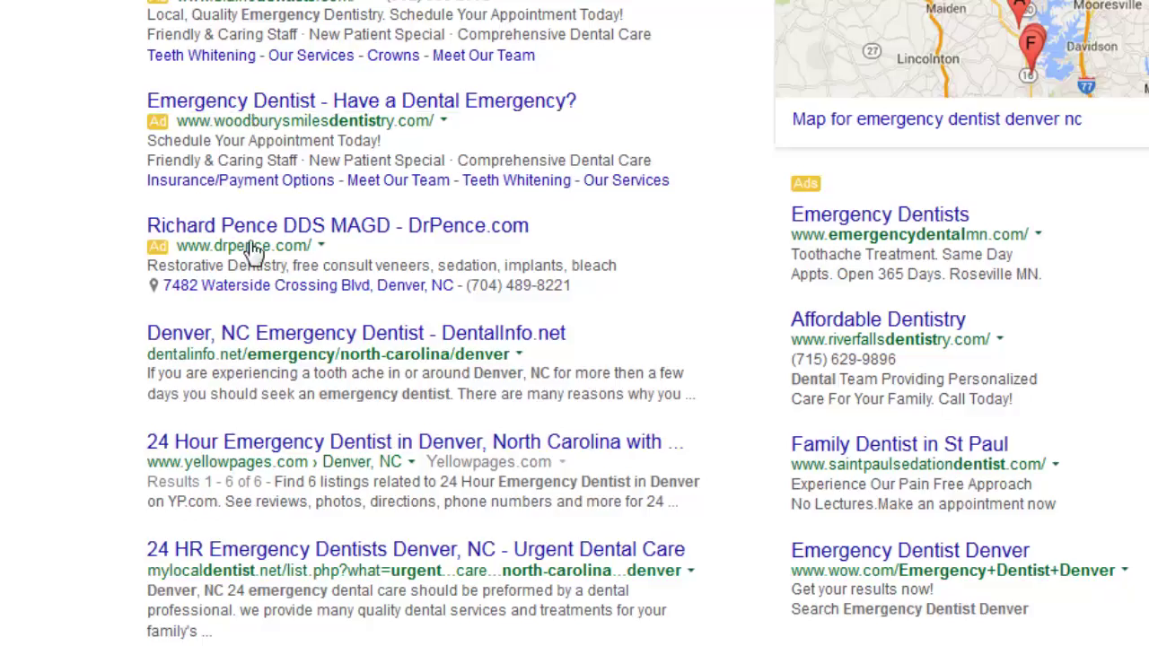
pyautogui.scroll(-7, 252, 254)
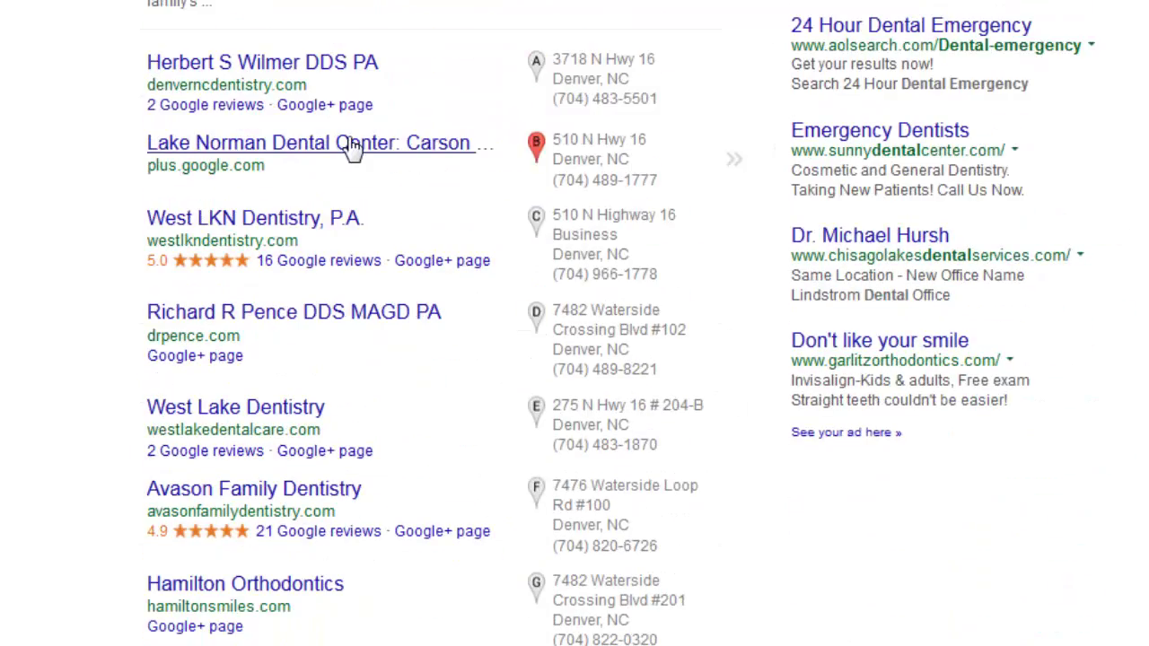
pyautogui.scroll(-7, 350, 148)
pyautogui.scroll(-6, 72, 444)
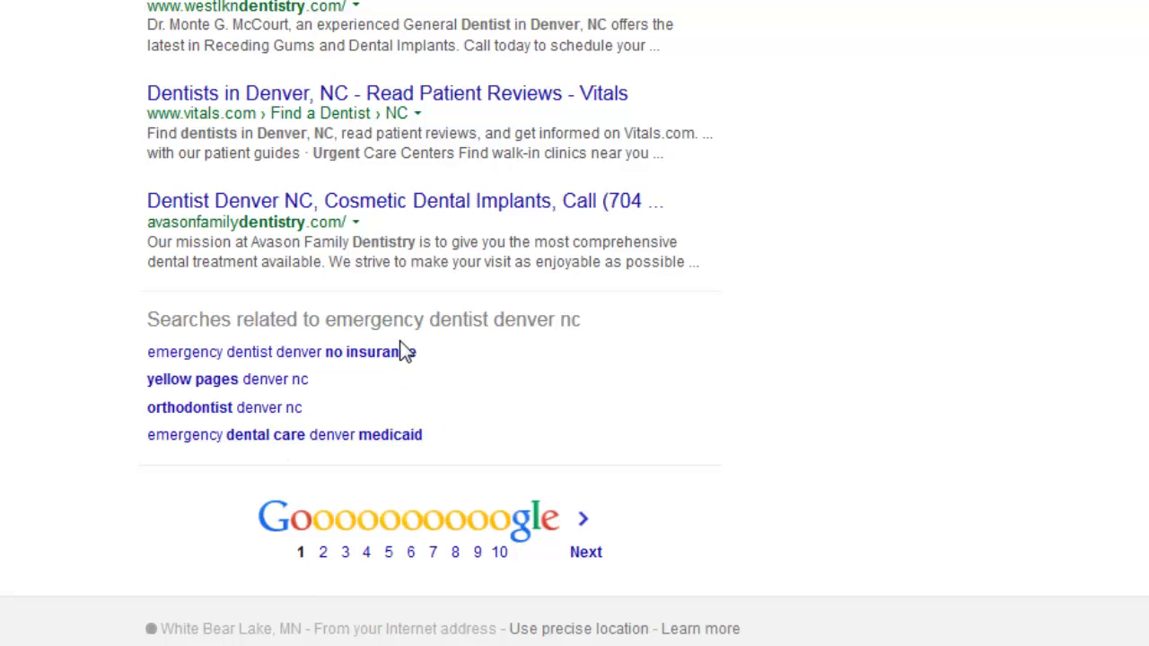
pyautogui.scroll(10, 456, 359)
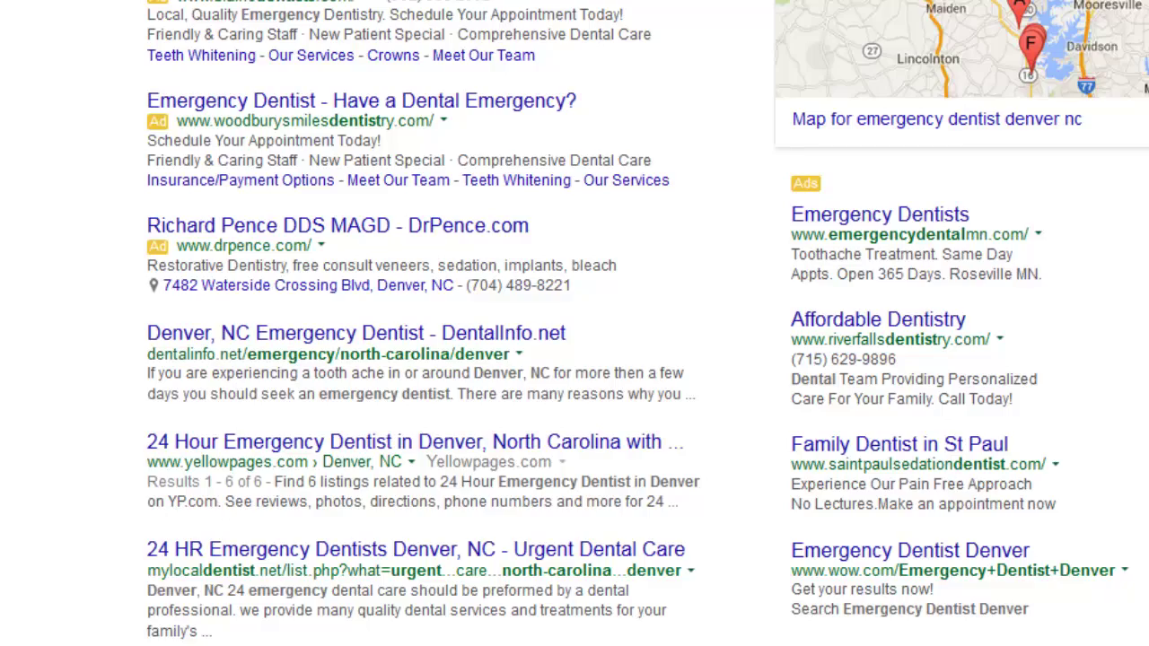
pyautogui.scroll(-10, 512, 192)
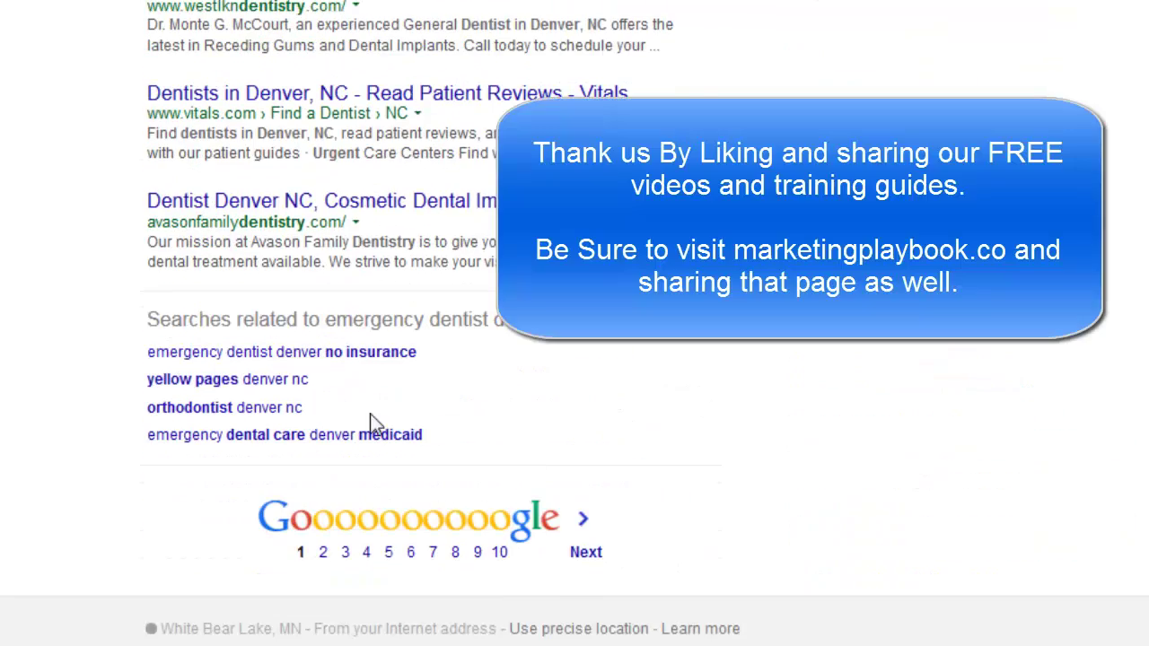
pyautogui.scroll(10, 372, 424)
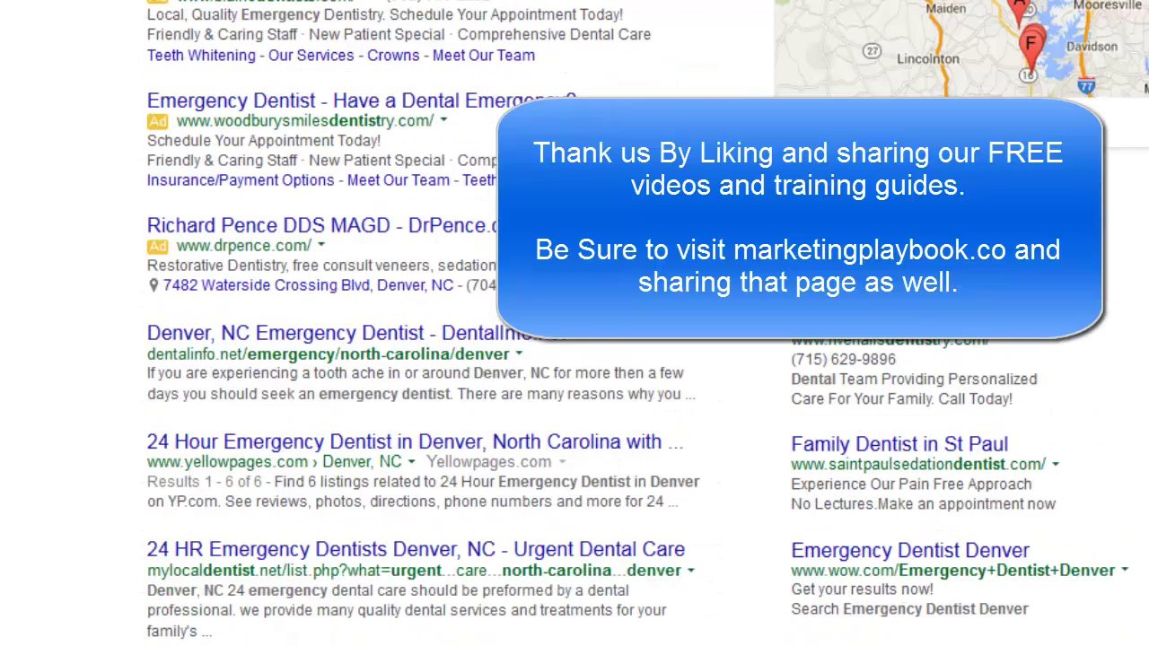
pyautogui.scroll(3, 341, 21)
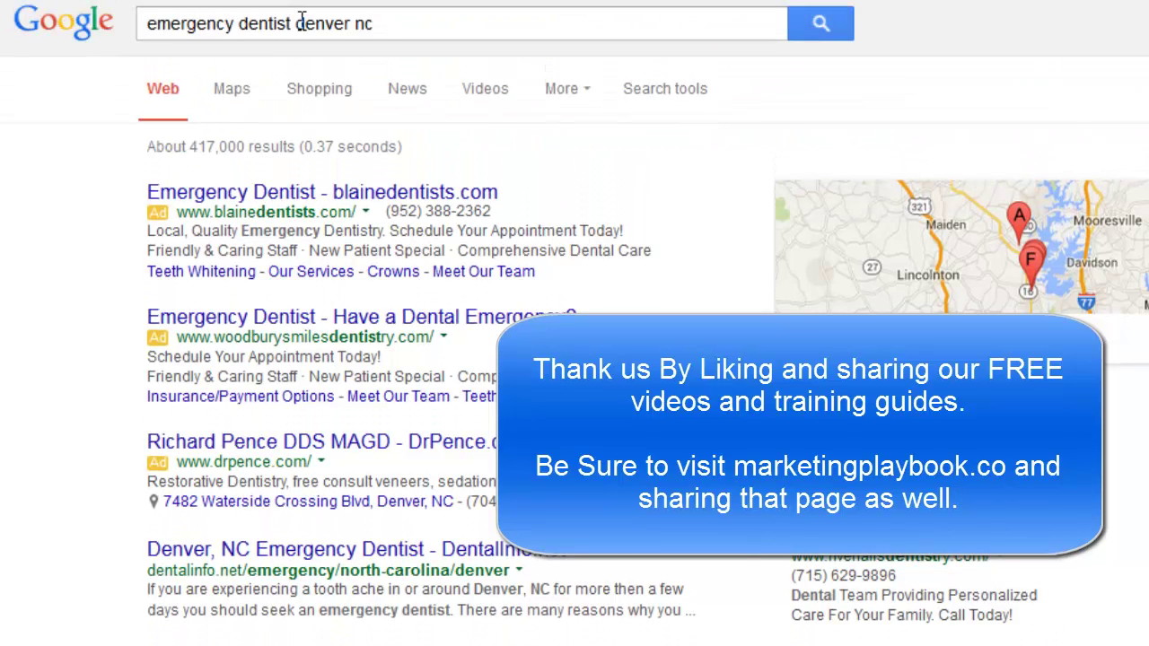
# - Cut the query back to 'emergency dentist' to view its autocomplete suggestions
pyautogui.moveTo(295, 25); pyautogui.dragTo(388, 24)
pyautogui.press('BackSpace')
pyautogui.press('BackSpace')
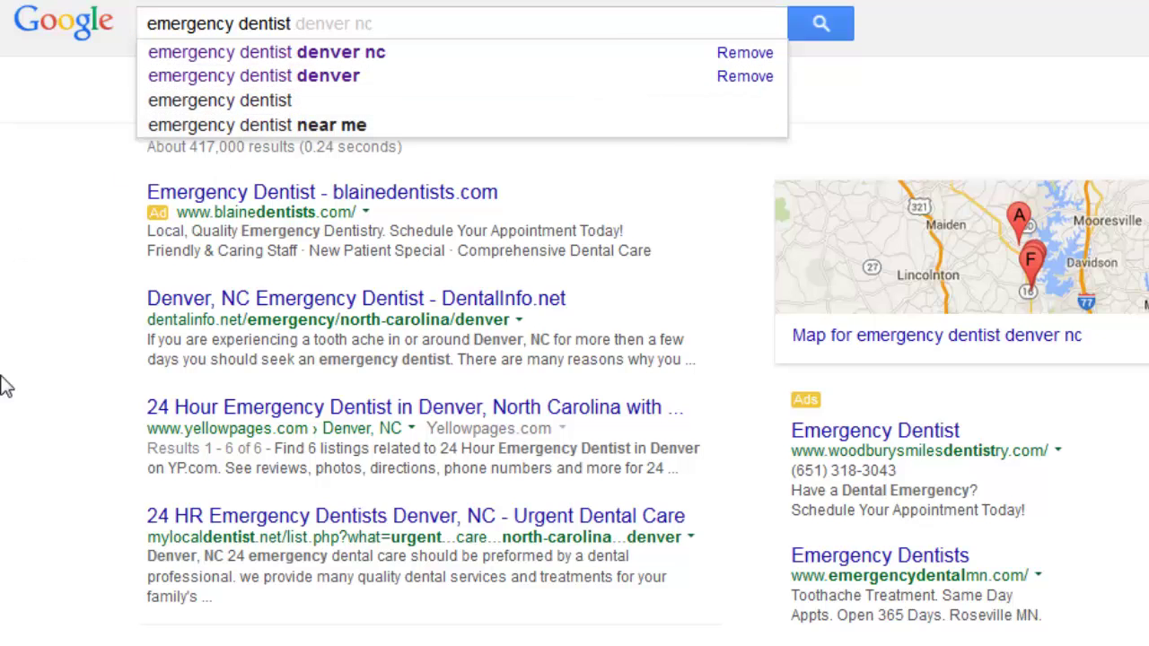
pyautogui.scroll(-3, 4, 386)
pyautogui.scroll(3, 160, 543)
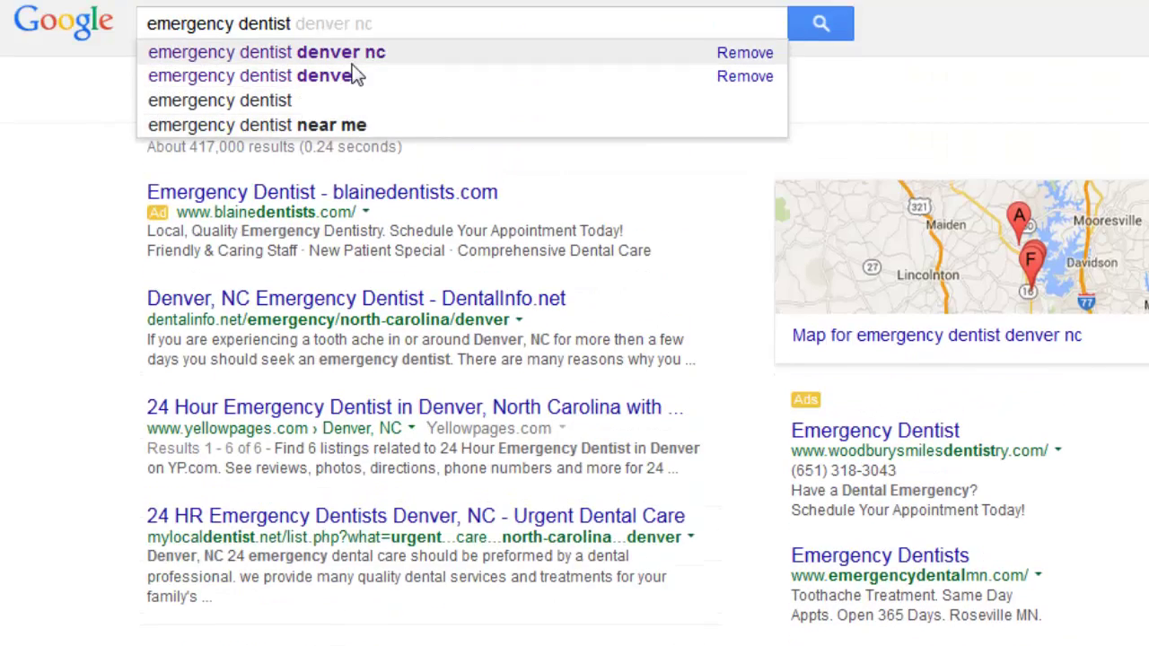
# - Select the related searches block for emergency dentist denver nc, including yellow pages denver nc
pyautogui.scroll(-15, 281, 577)
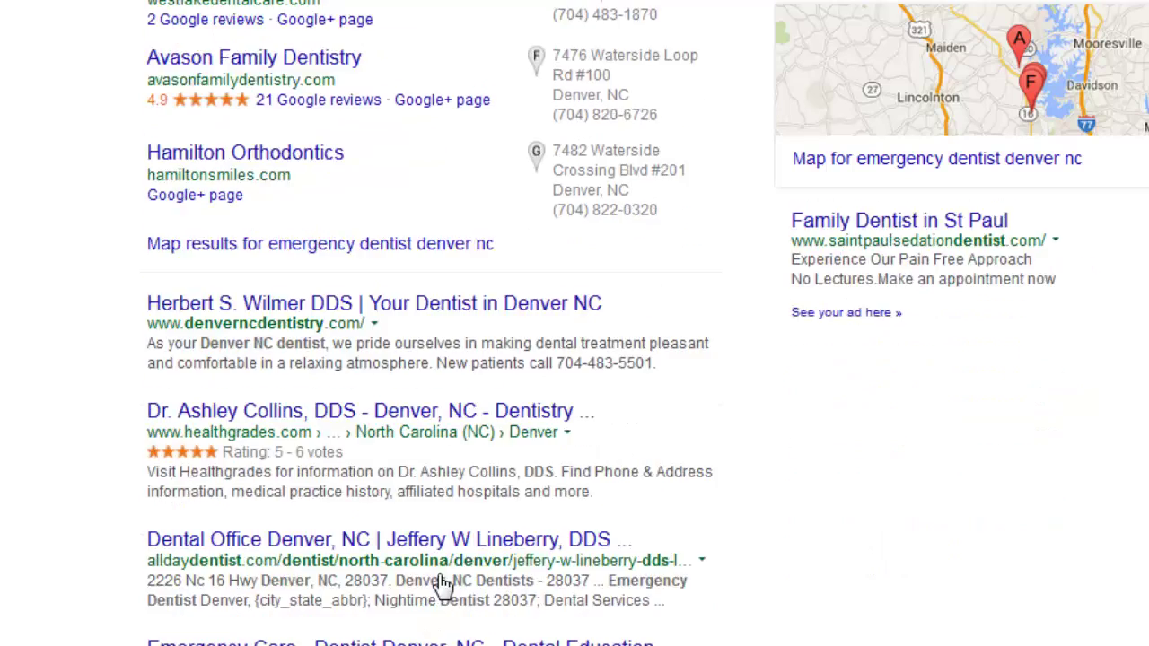
pyautogui.scroll(-1, 449, 449)
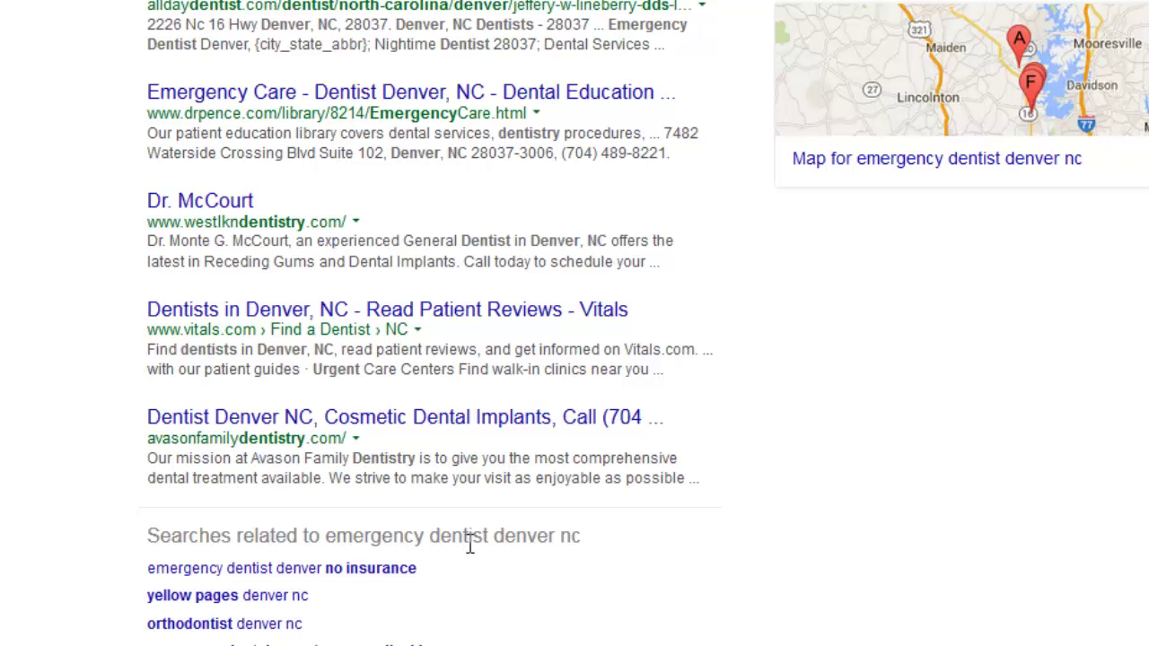
pyautogui.moveTo(450, 536); pyautogui.dragTo(424, 645)
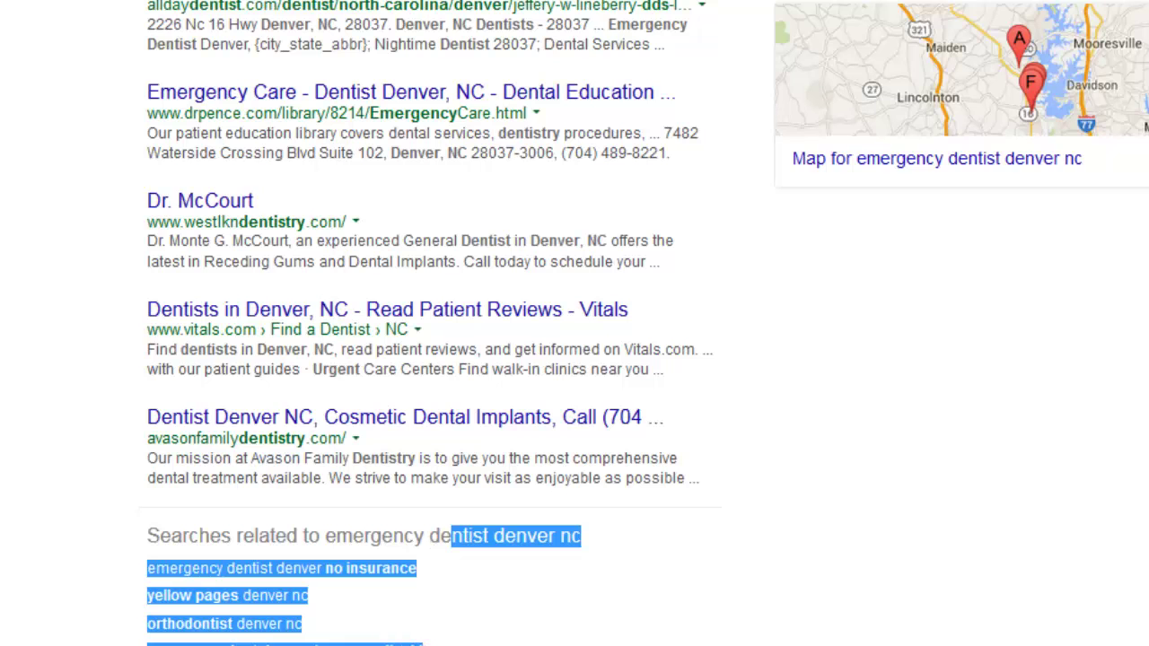
pyautogui.click(424, 645)
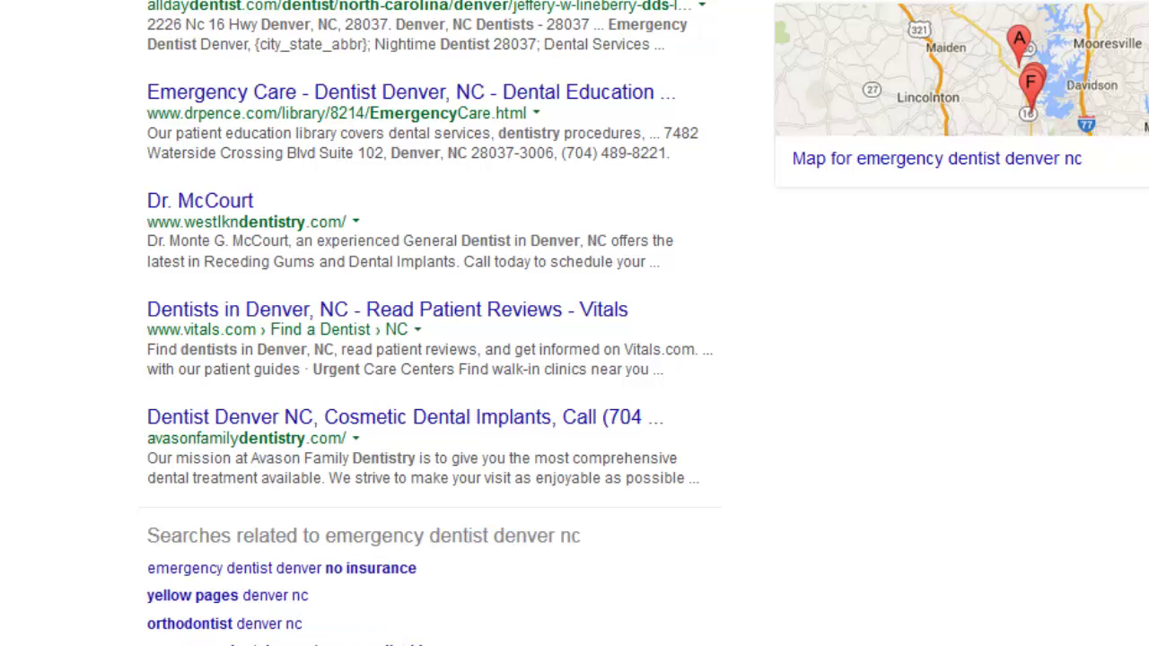
pyautogui.moveTo(423, 645); pyautogui.dragTo(144, 582)
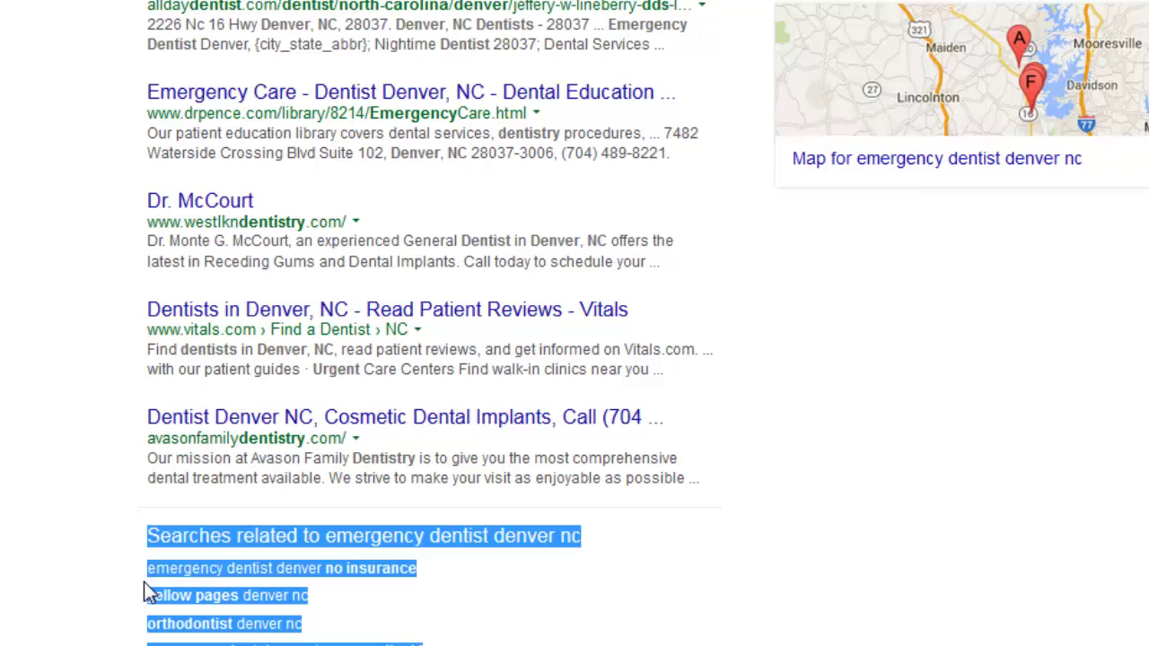